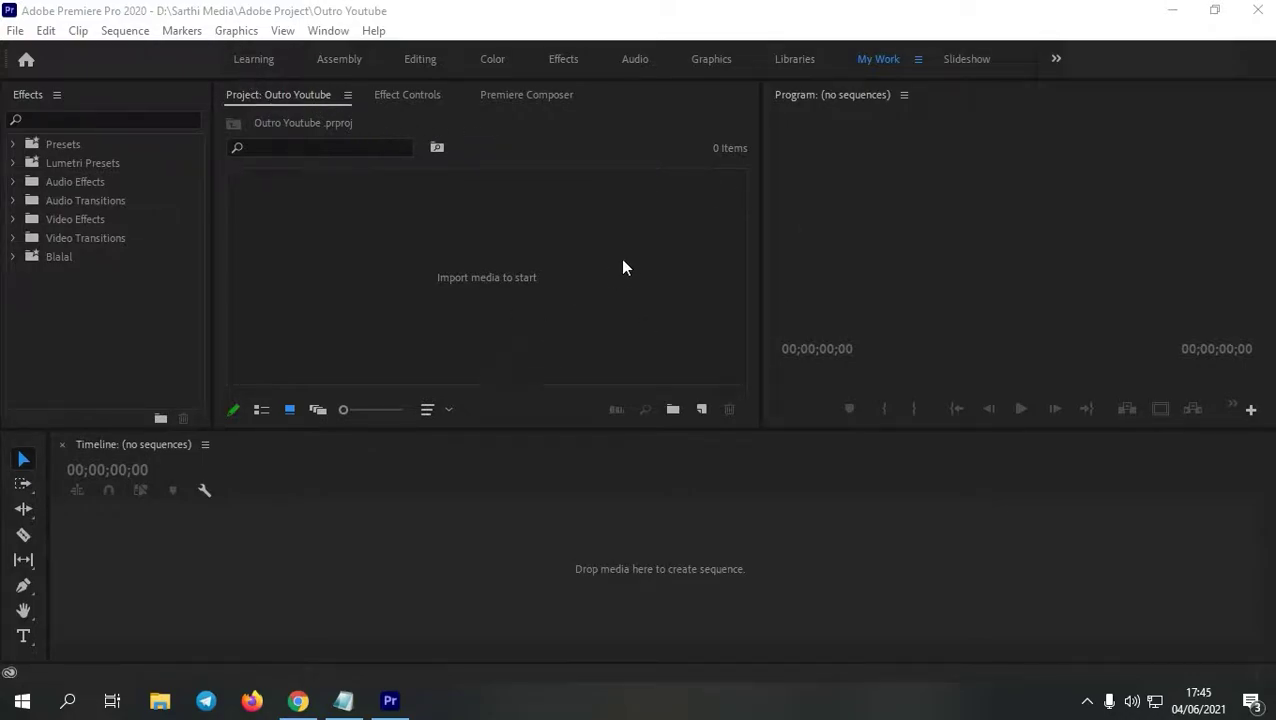
Step: Show the Essential Graphics panel from the Window menu
left_click(338, 31)
mouse_move(470, 93)
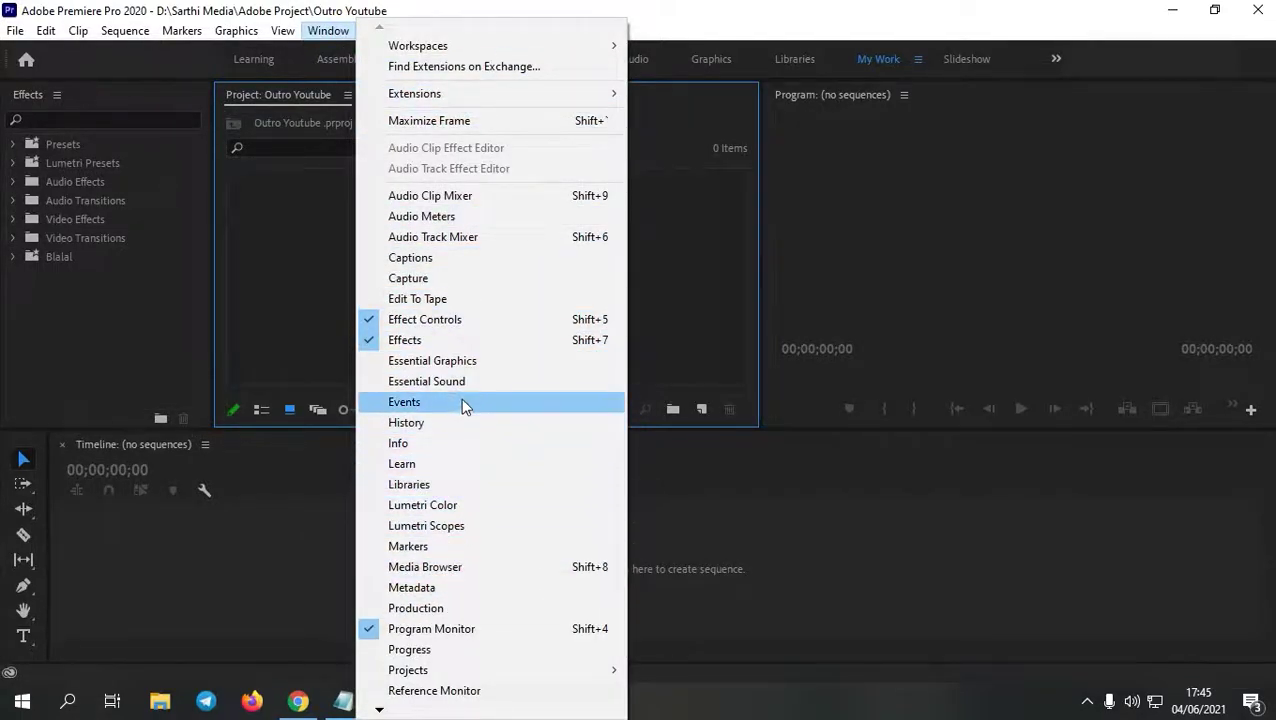
left_click(447, 362)
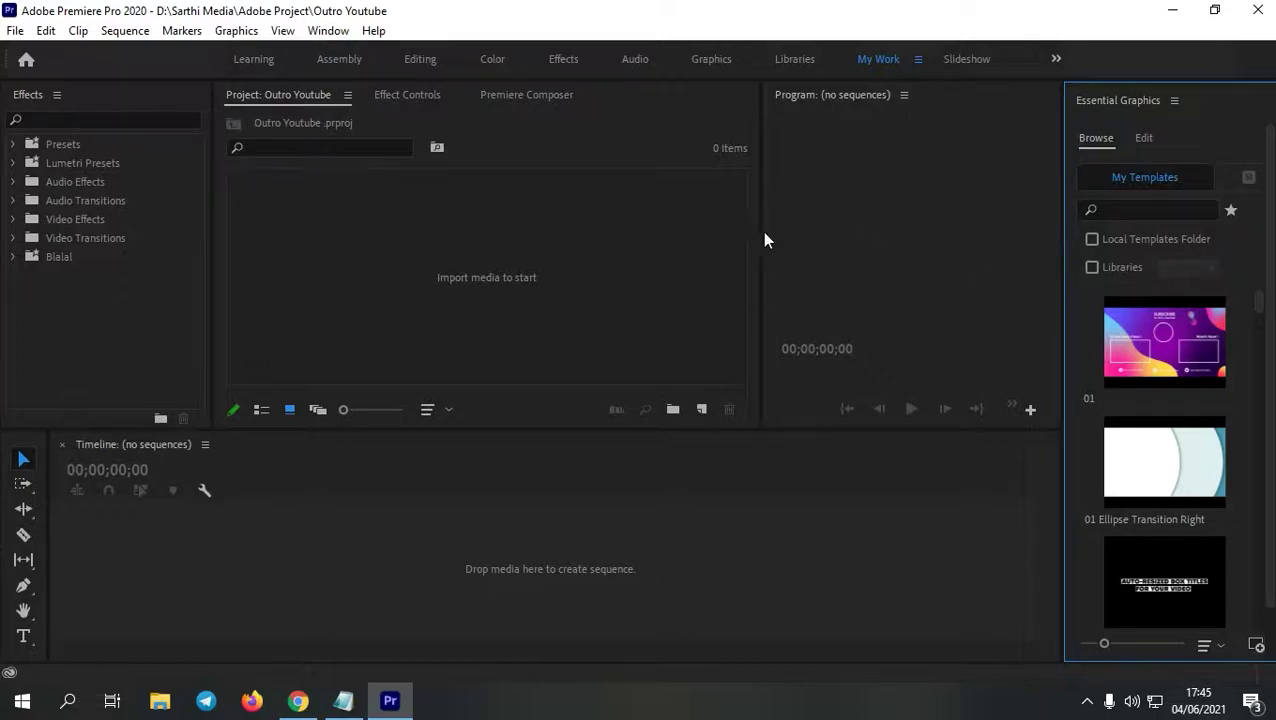
Step: Widen the program monitor and Essential Graphics panel, and scroll to the End Screen templates
left_click_drag(760, 238, 633, 230)
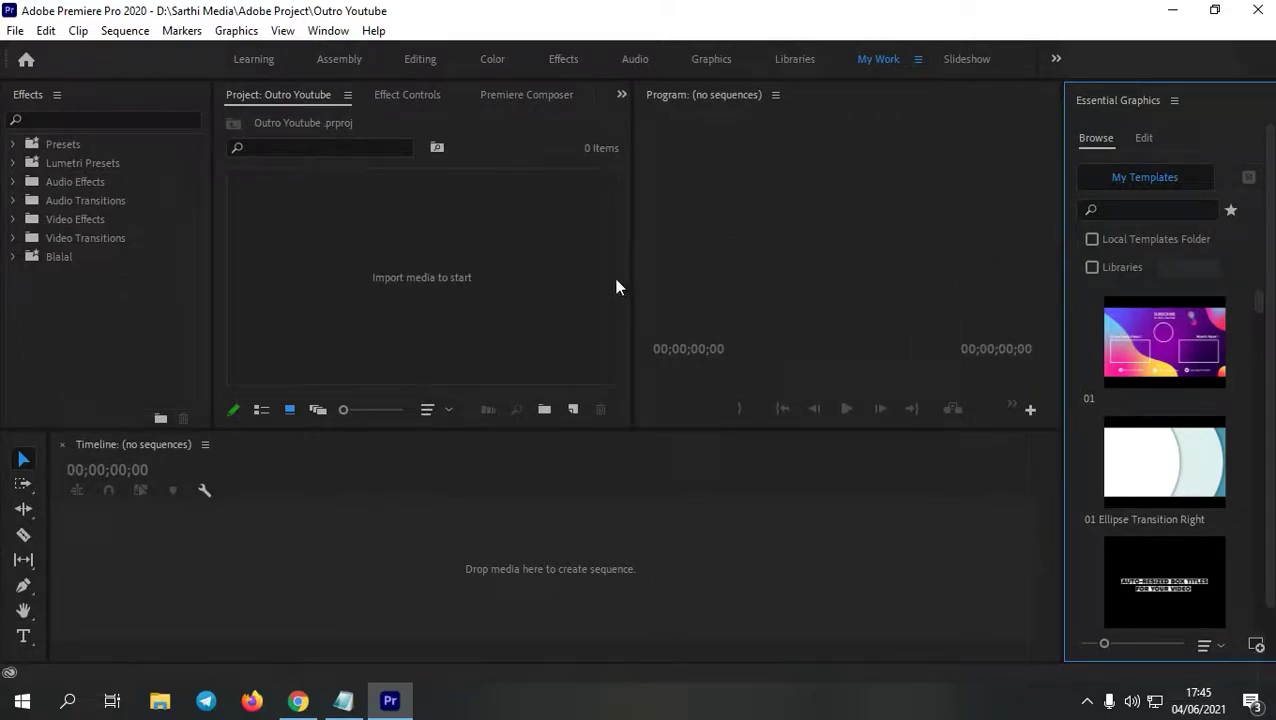
left_click_drag(632, 291, 497, 291)
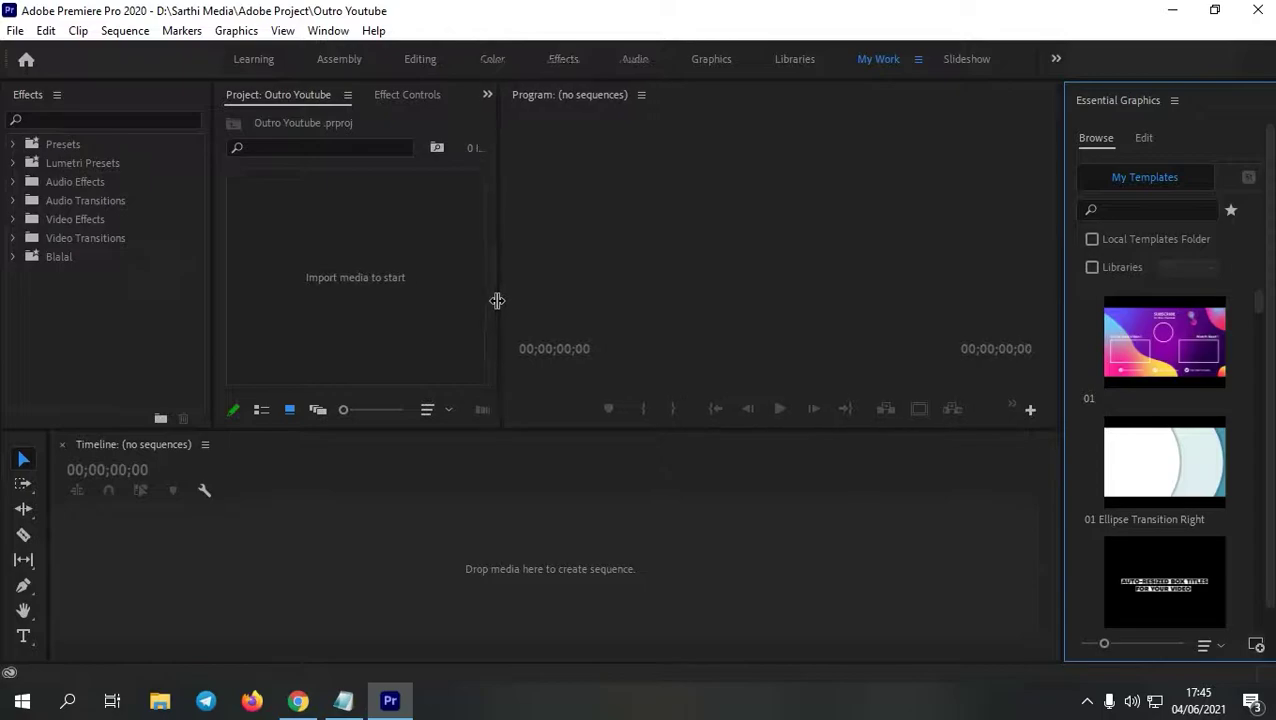
left_click_drag(1064, 376, 967, 352)
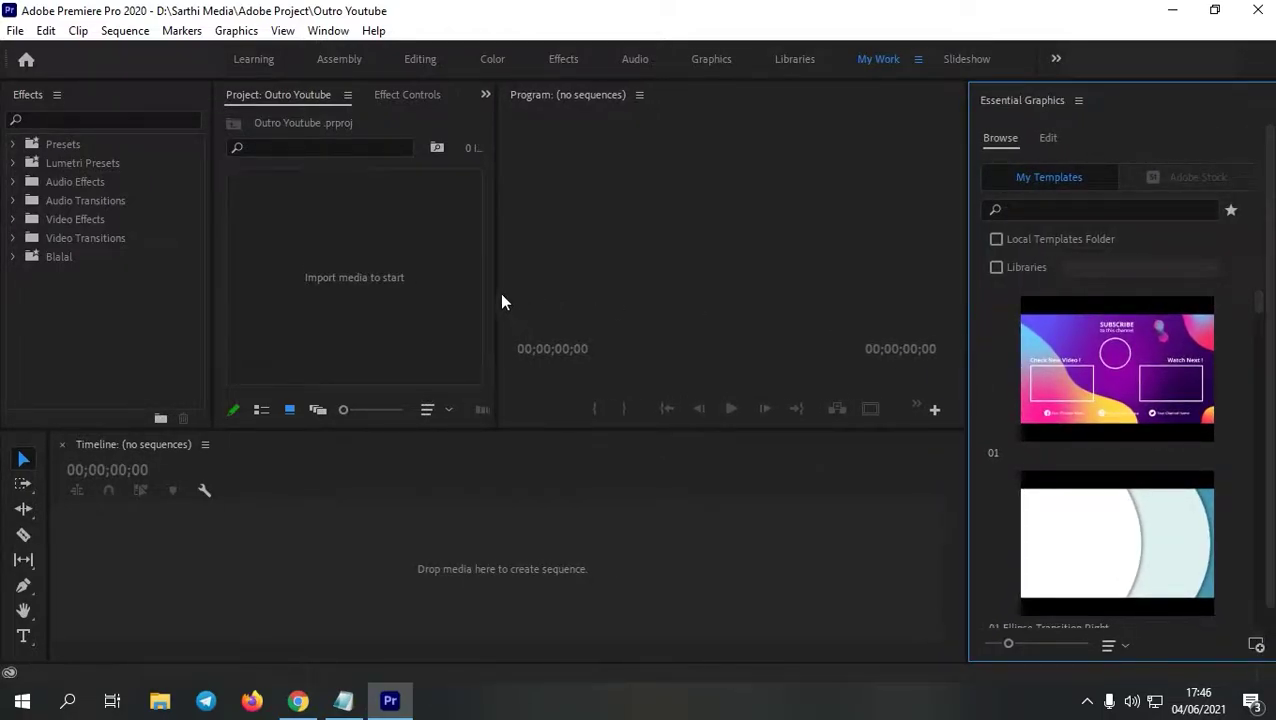
left_click_drag(499, 292, 469, 292)
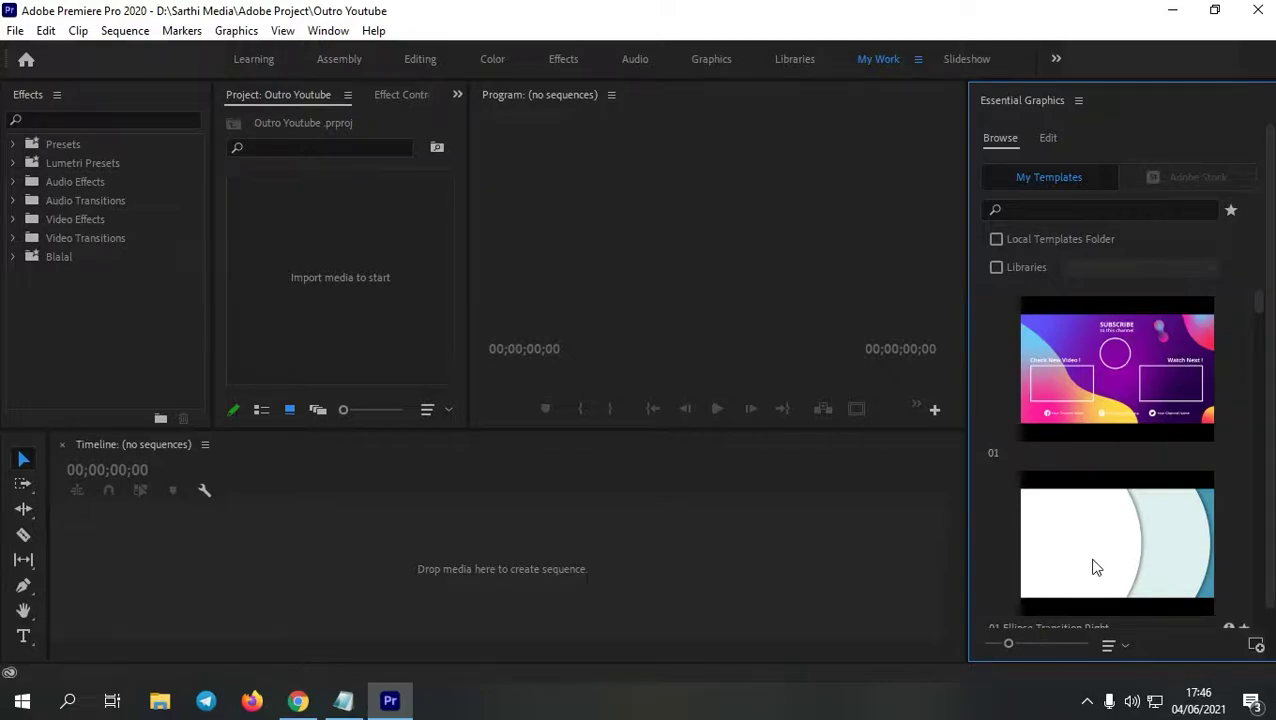
scroll(1092, 565, "down", 5)
scroll(1092, 565, "down", 2)
scroll(1092, 565, "down", 2)
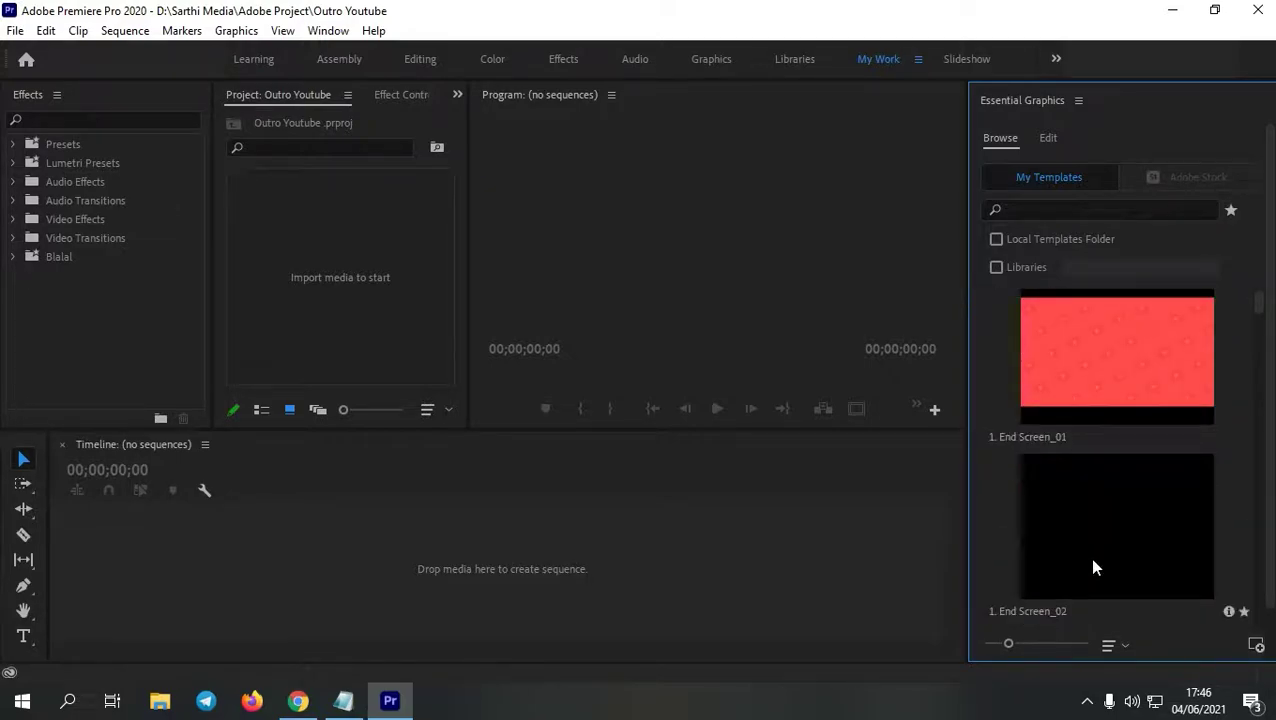
scroll(1092, 566, "down", 1)
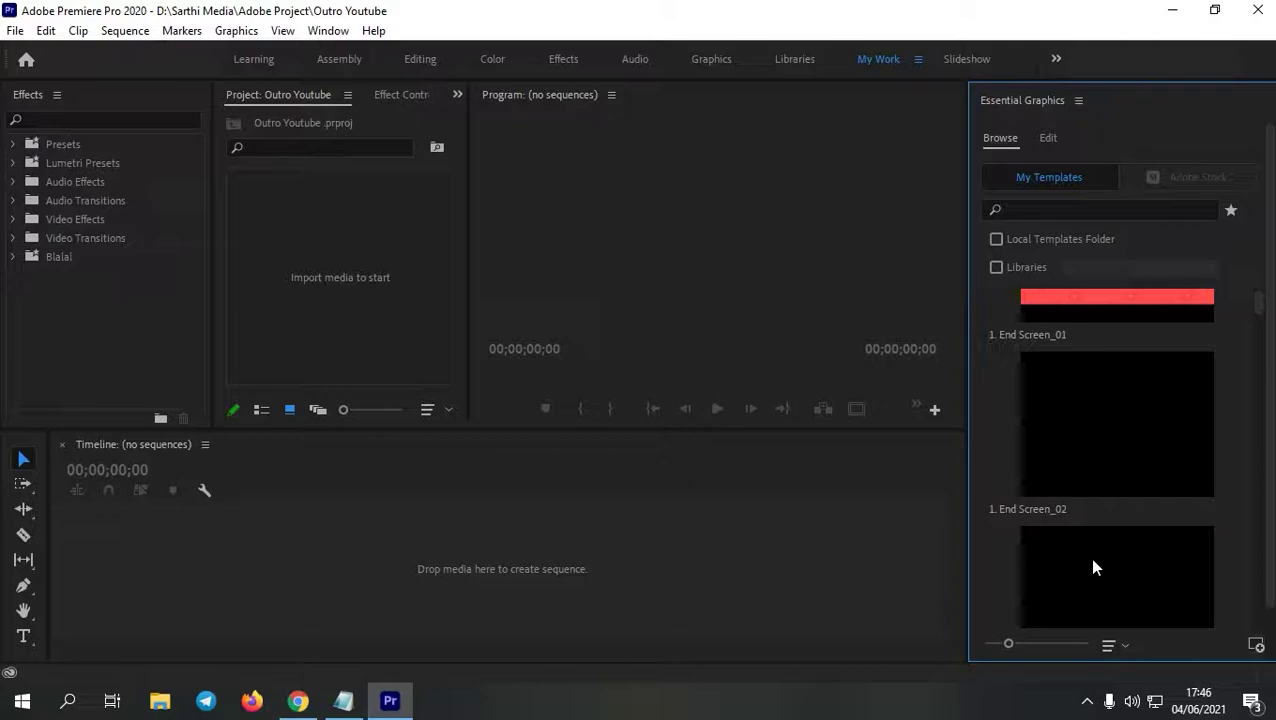
Step: Install 'End Screen Template 2019+' from D:\Sarthi Media\End Screen Template as a motion graphics template
left_click(1257, 647)
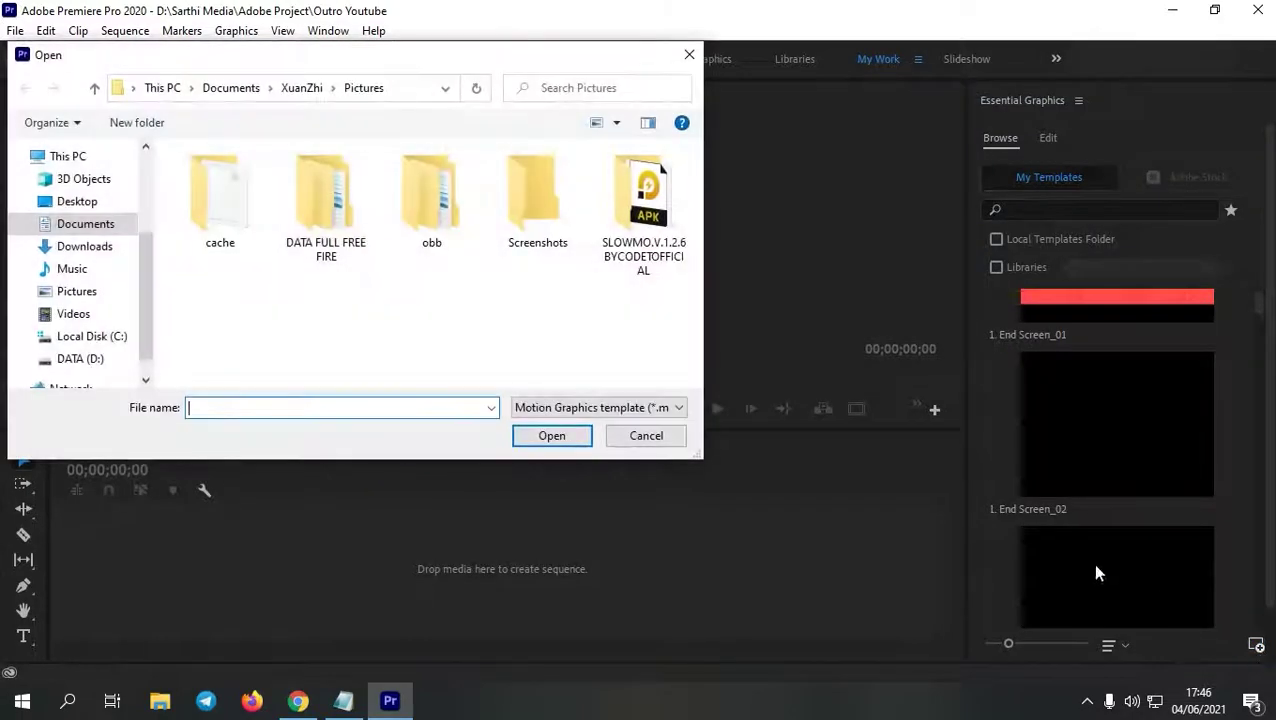
left_click(90, 330)
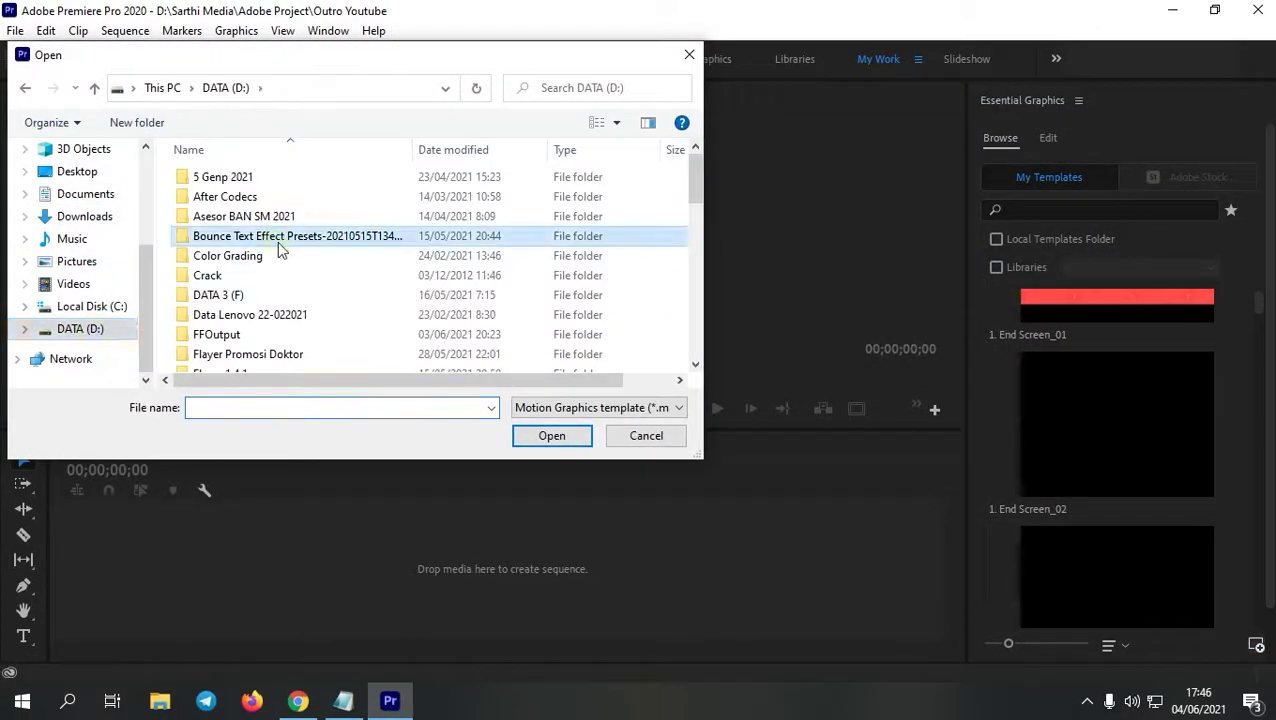
double_click(240, 250)
scroll(245, 260, "down", 10)
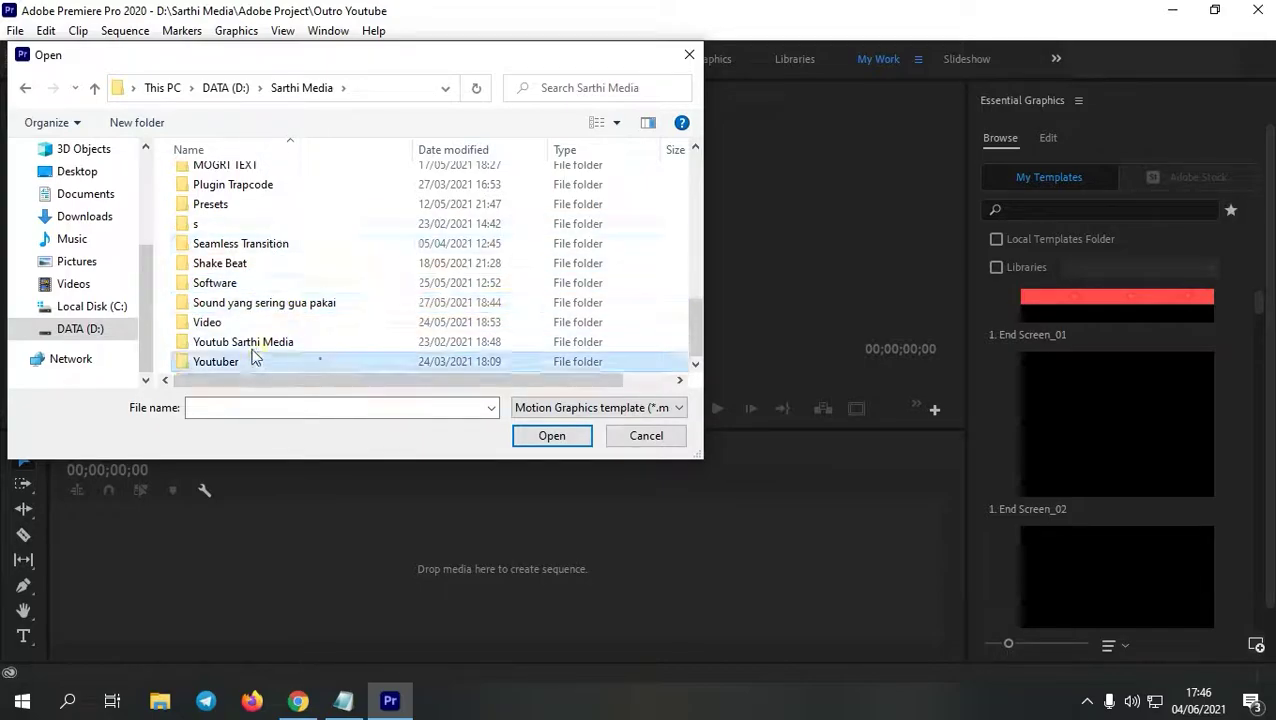
scroll(245, 265, "up", 5)
scroll(245, 250, "down", 5)
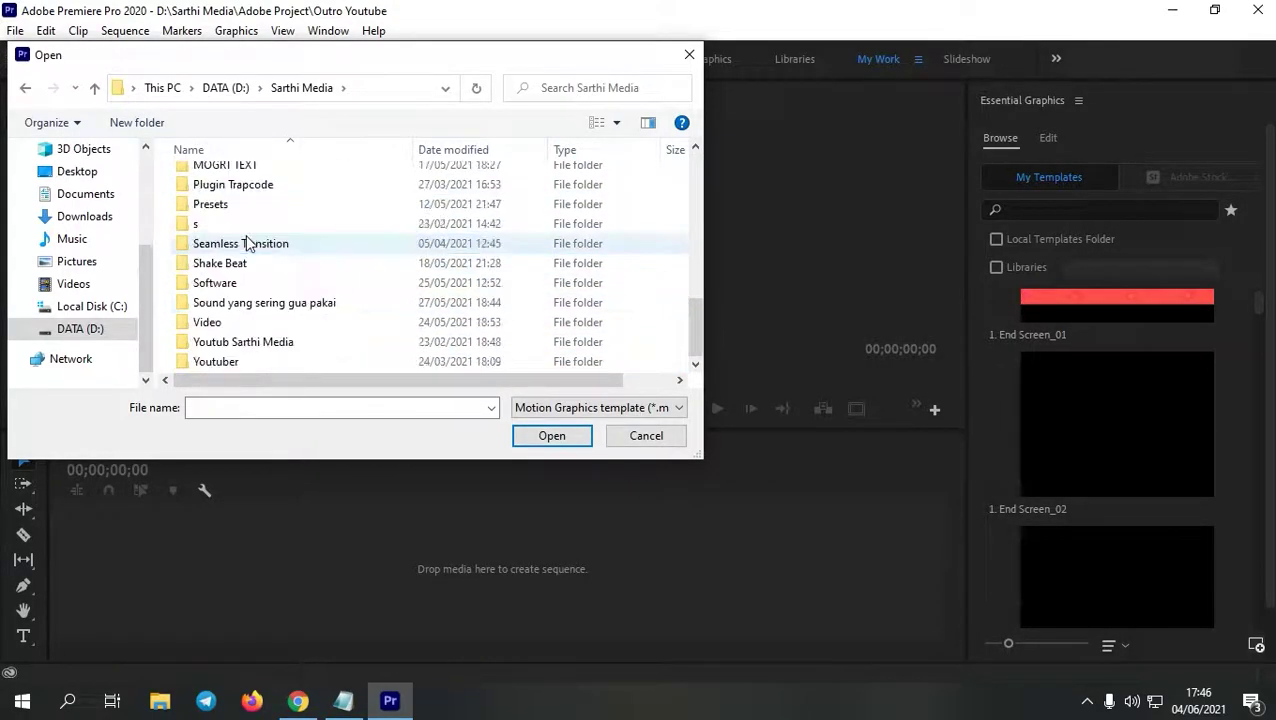
scroll(242, 262, "up", 5)
double_click(242, 205)
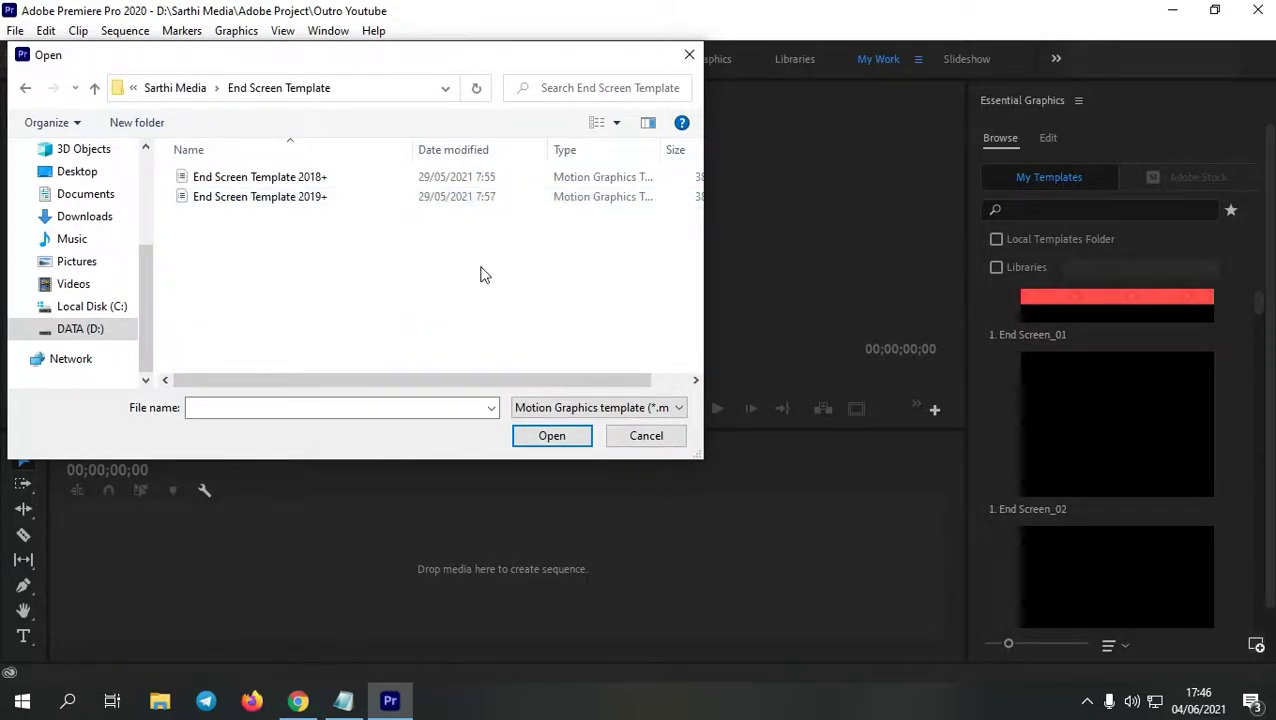
left_click(345, 180)
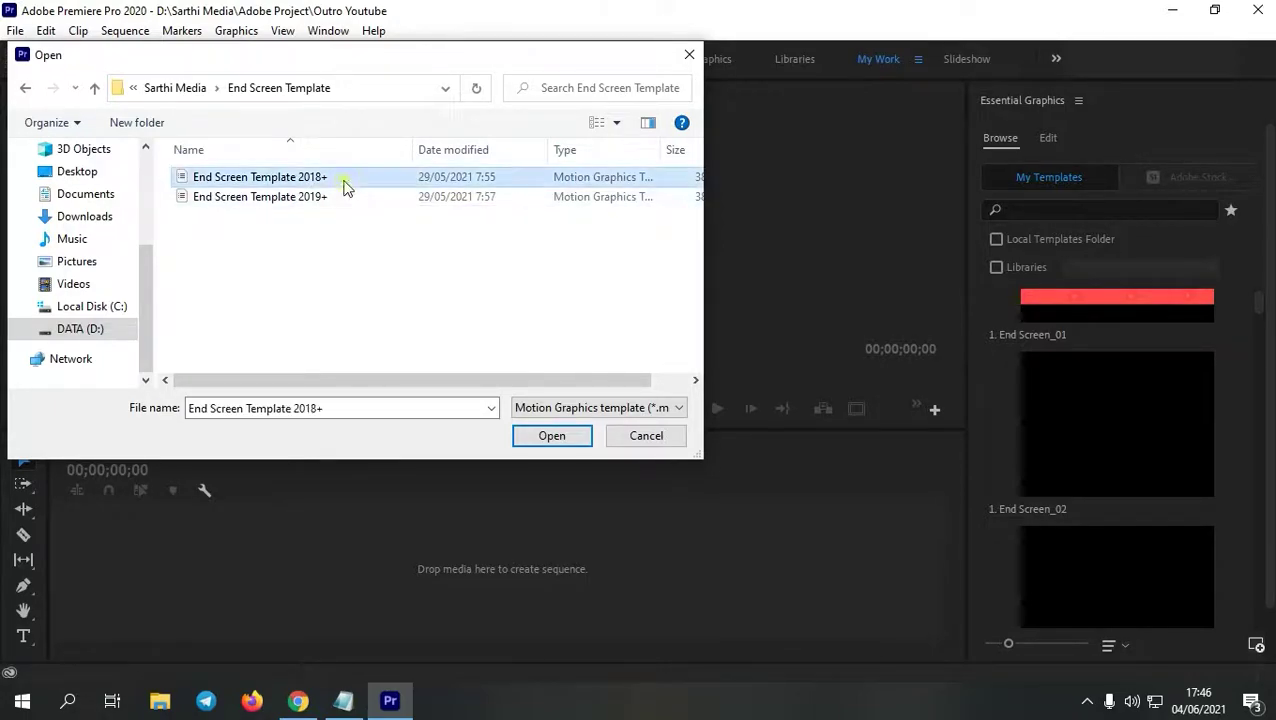
left_click(326, 196)
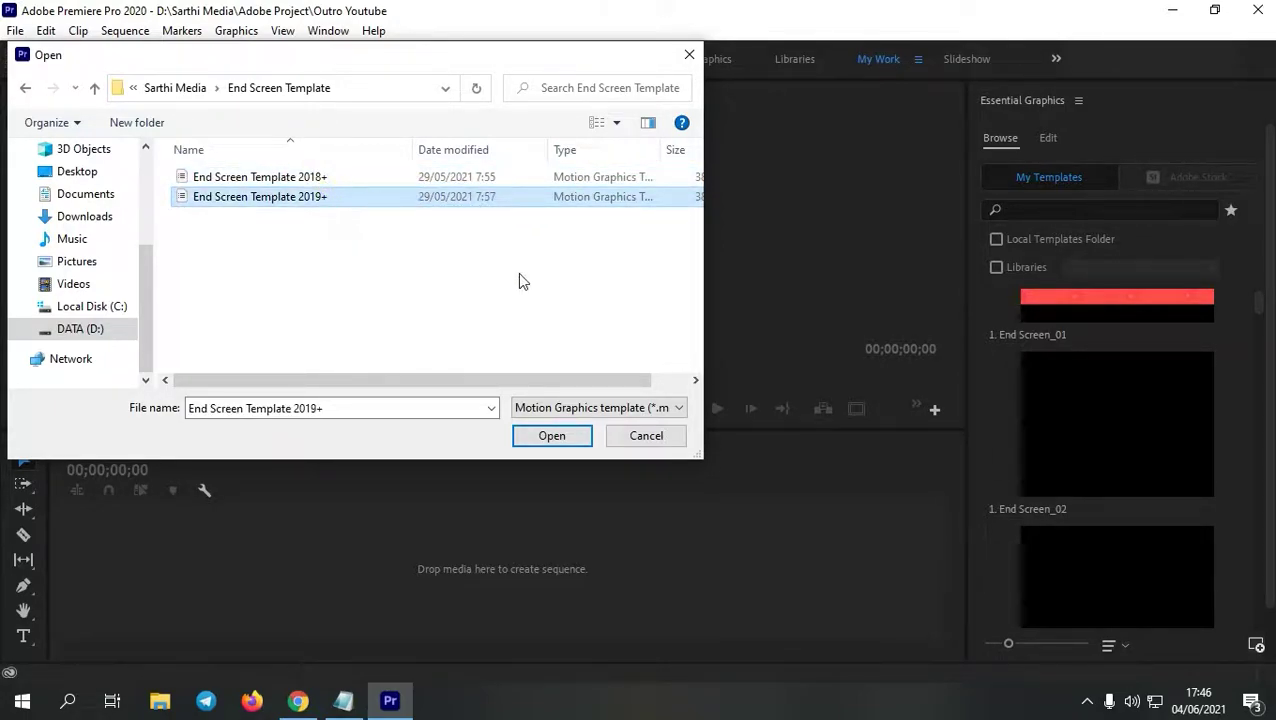
left_click(579, 445)
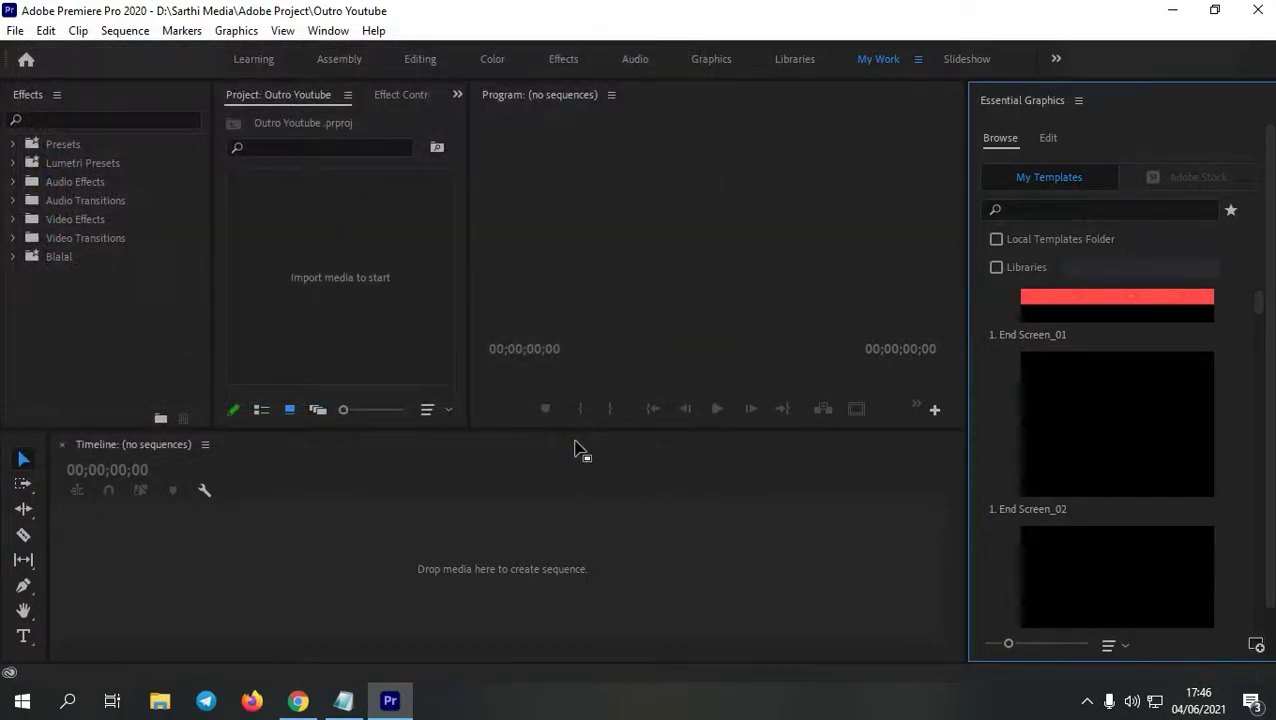
Step: Search the Essential Graphics templates for 'End Screen'
left_click(997, 212)
type("En")
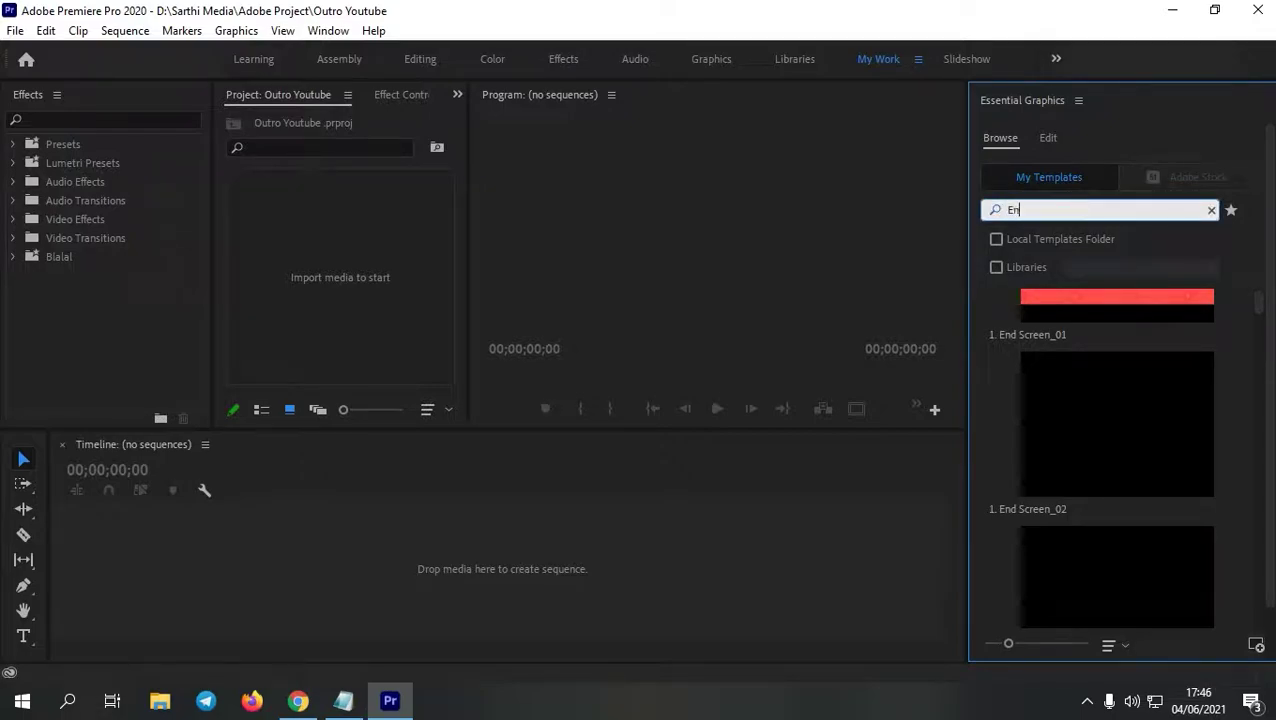
type("d Screen")
key("Return")
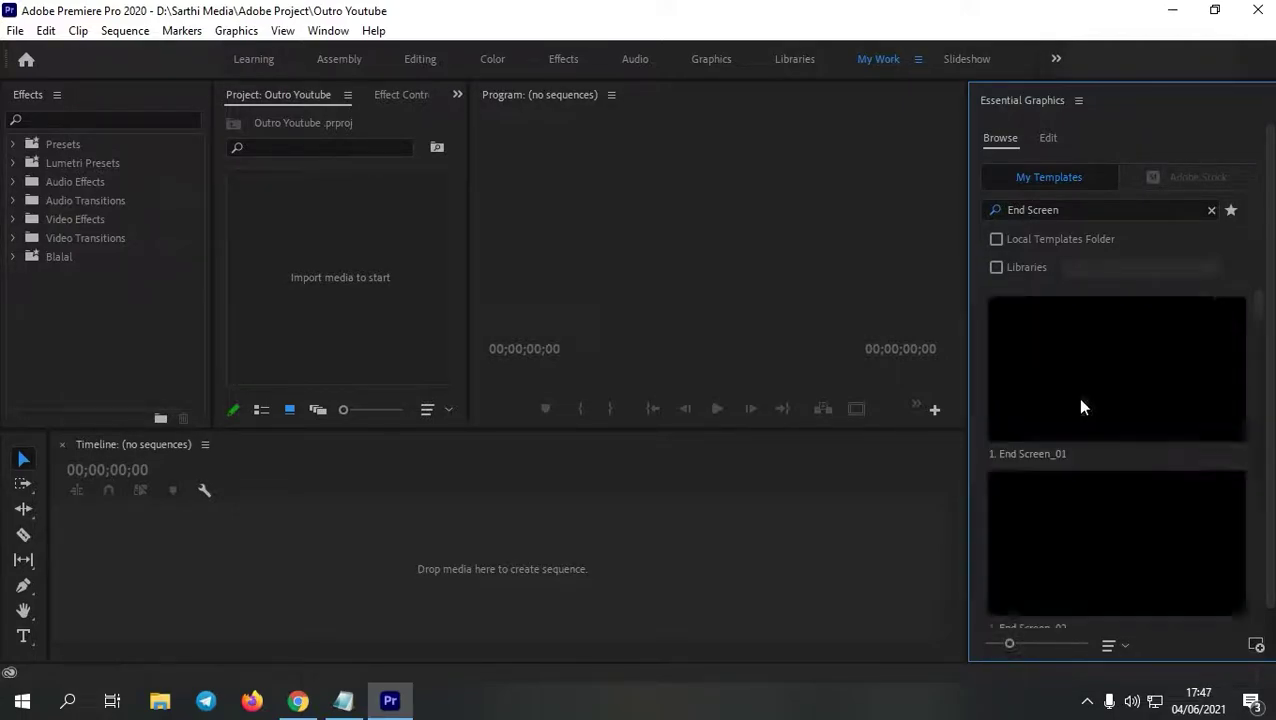
scroll(1101, 379, "down", 5)
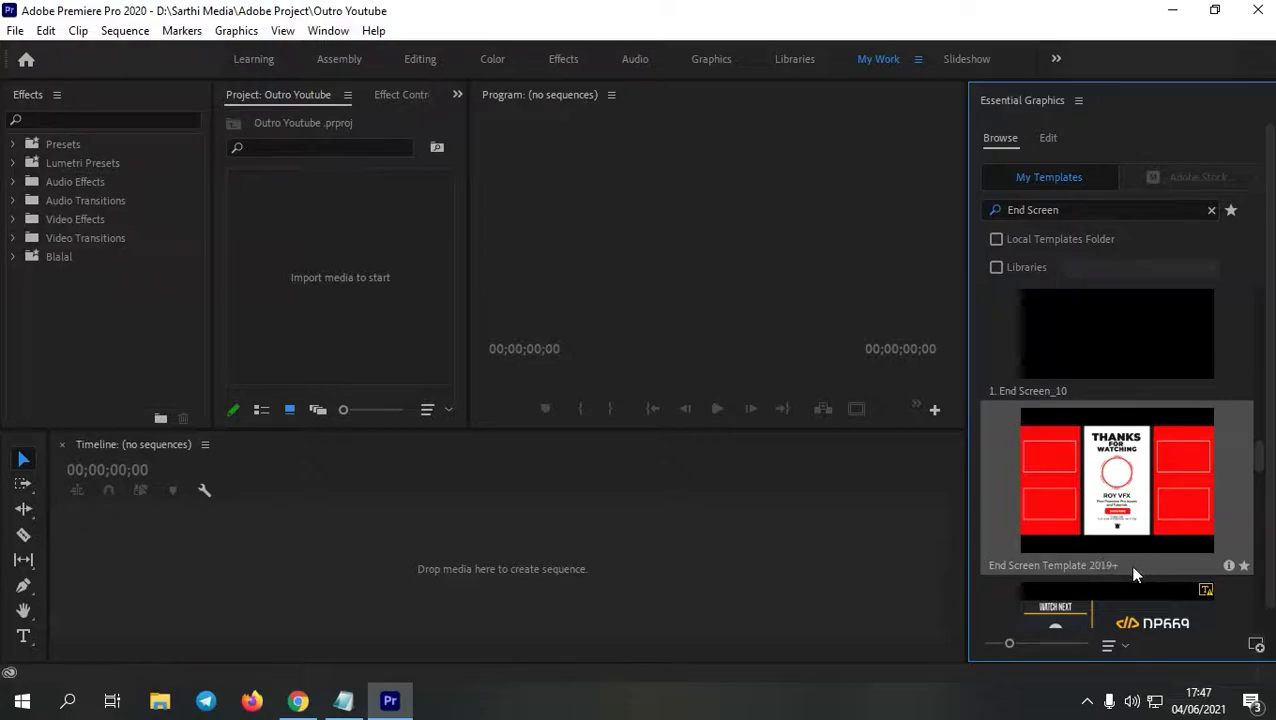
Step: Resize the program monitor and project panel, and try dragging the end screen template into the timeline
left_click_drag(468, 308, 440, 308)
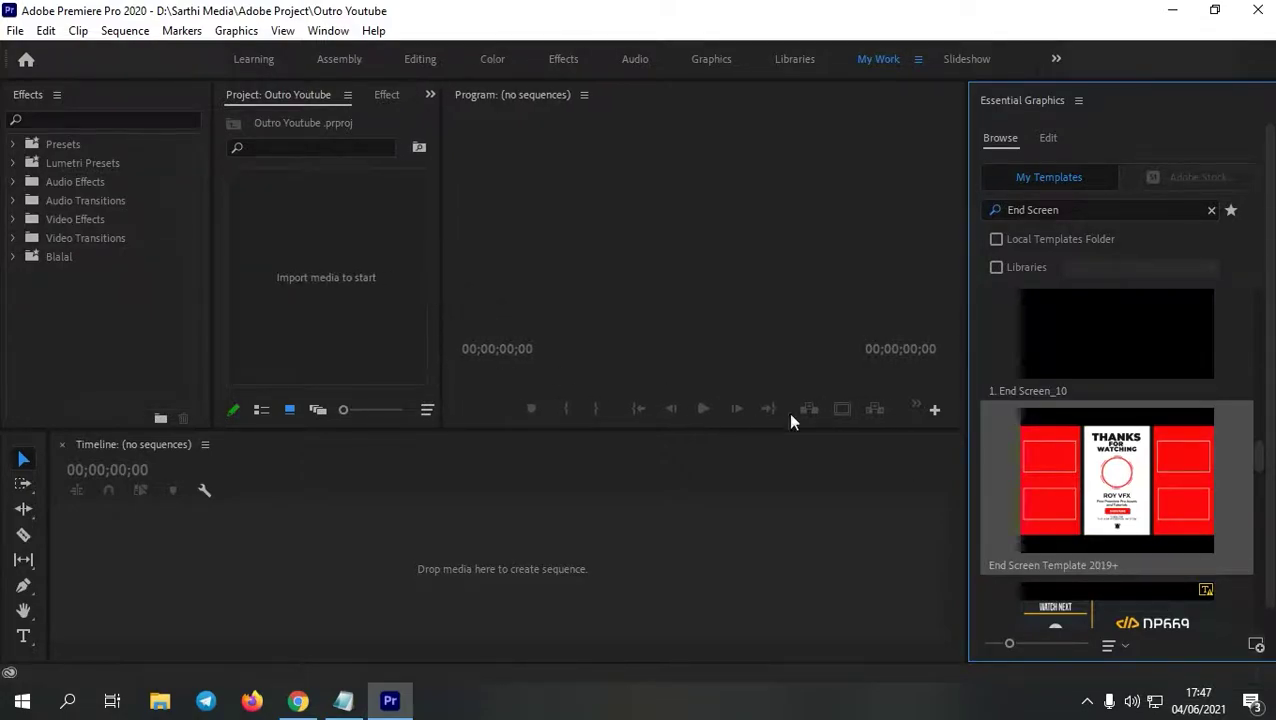
left_click(464, 533)
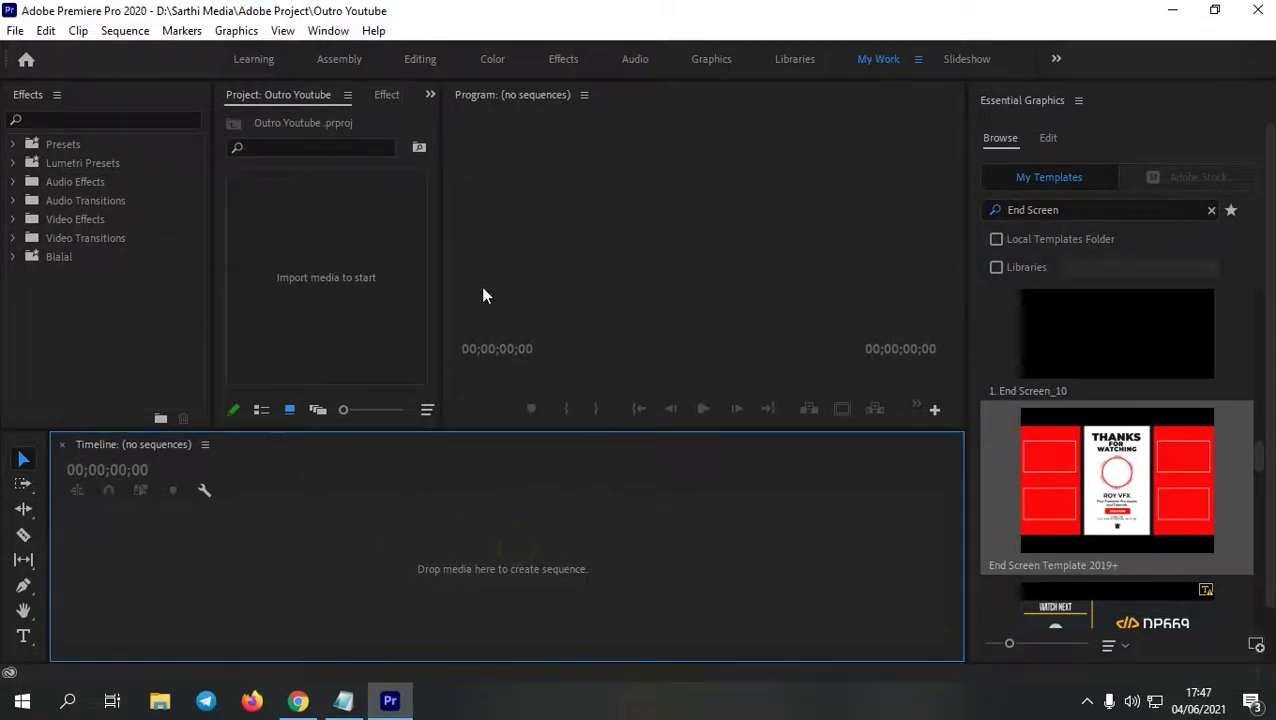
left_click_drag(441, 314, 716, 314)
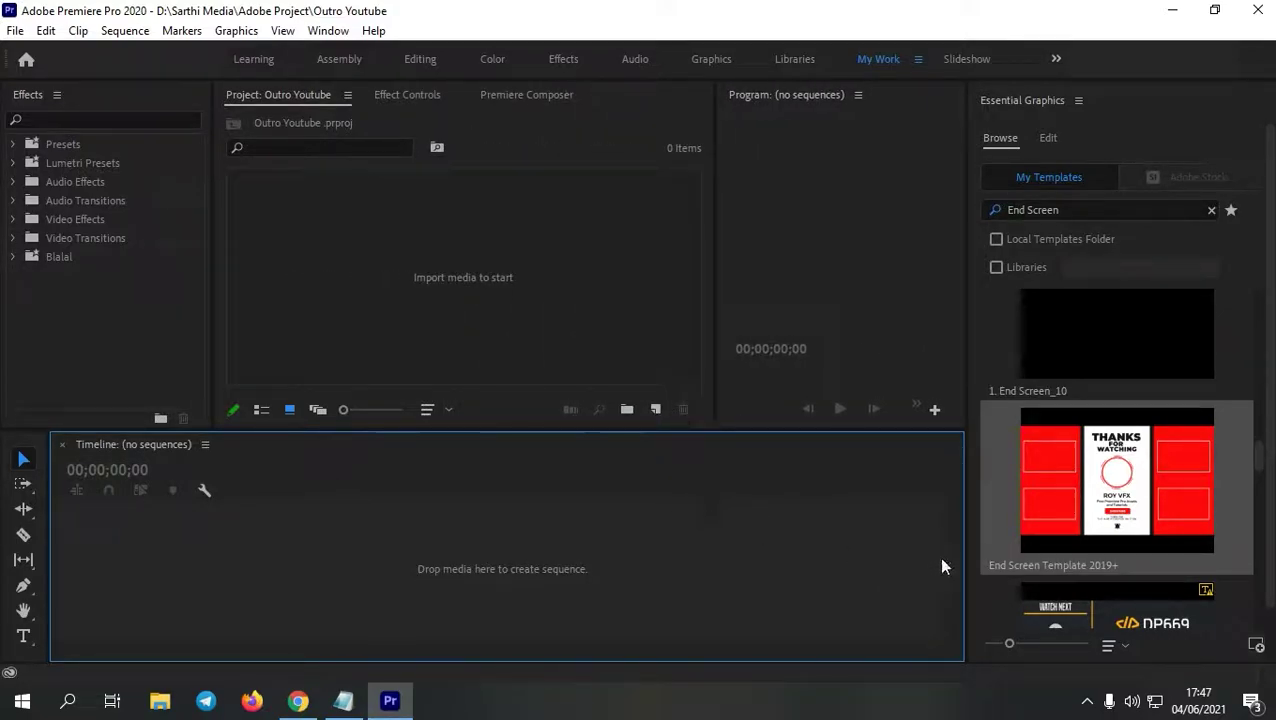
left_click_drag(1222, 560, 486, 567)
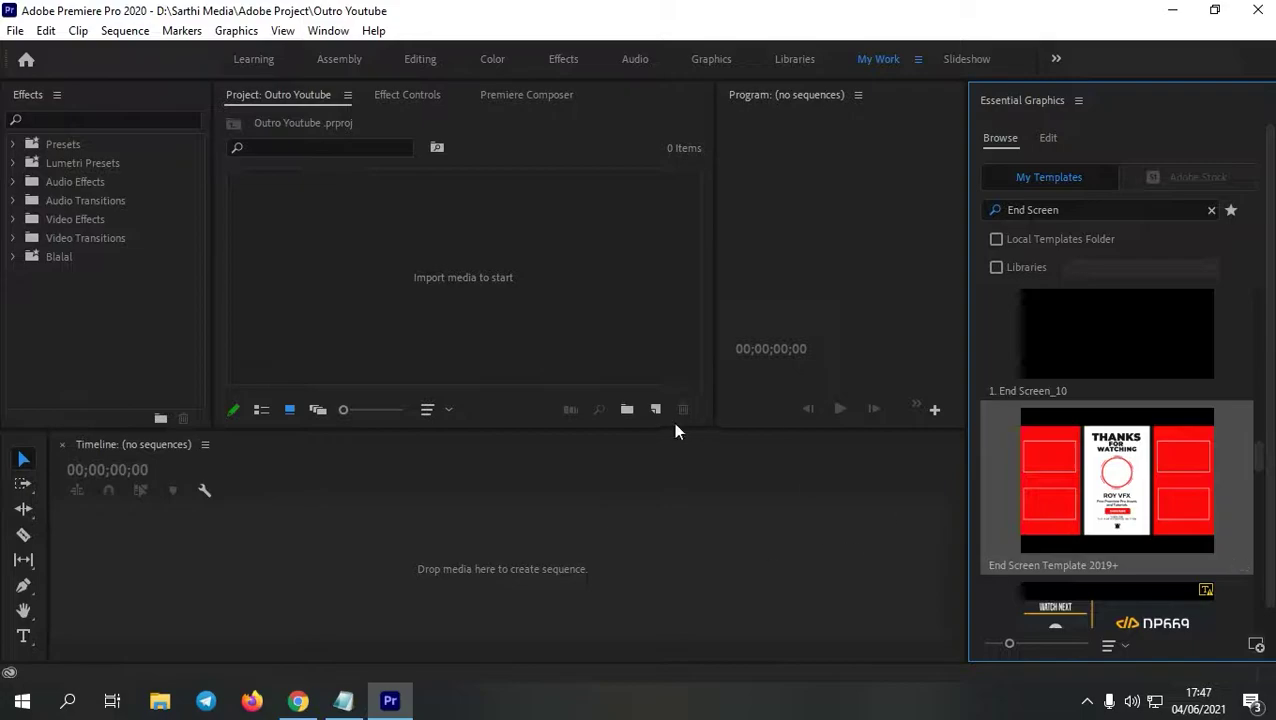
left_click(655, 409)
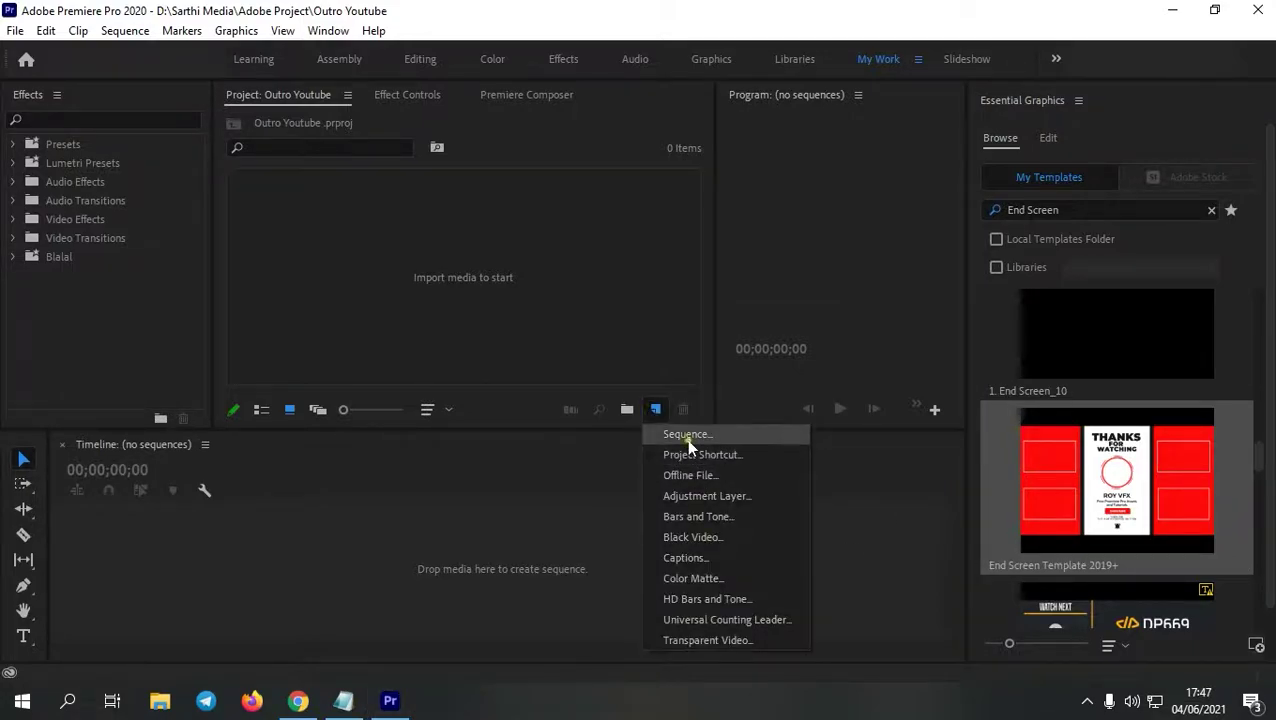
Step: Create a new sequence from the DSLR 1080p30 preset with a 60 fps timebase at 1920×1080
left_click(686, 436)
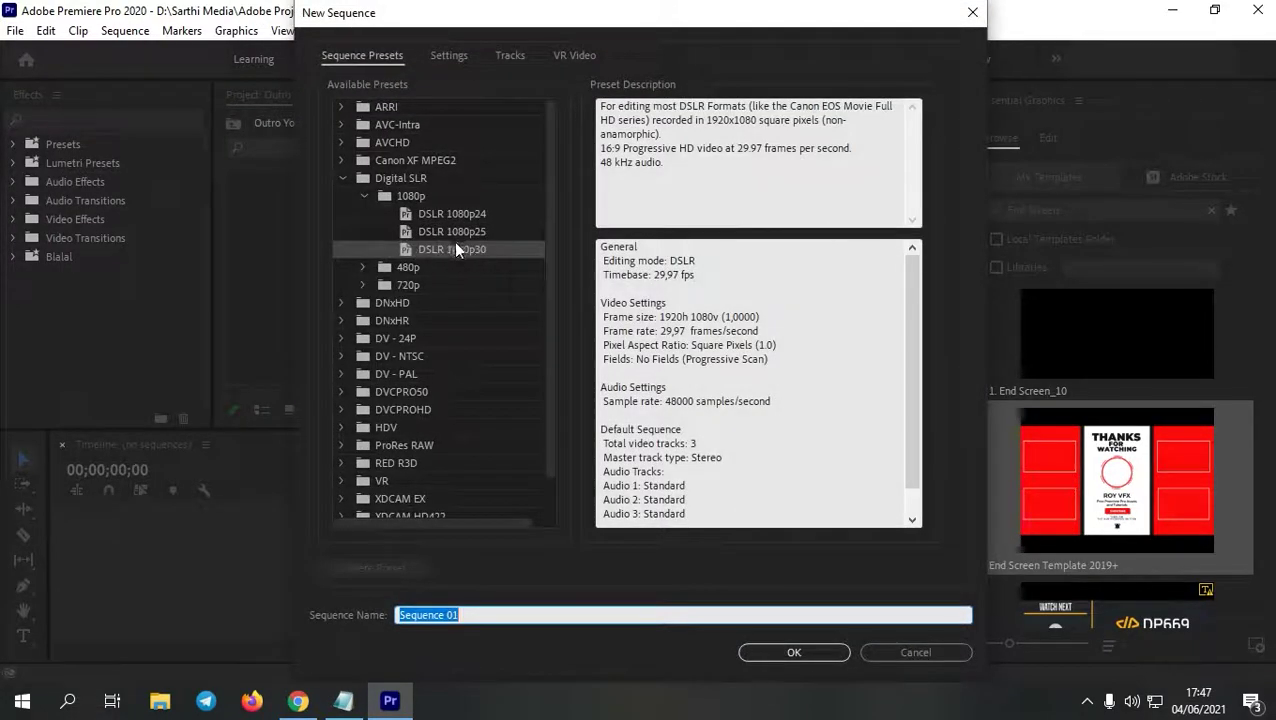
left_click(447, 248)
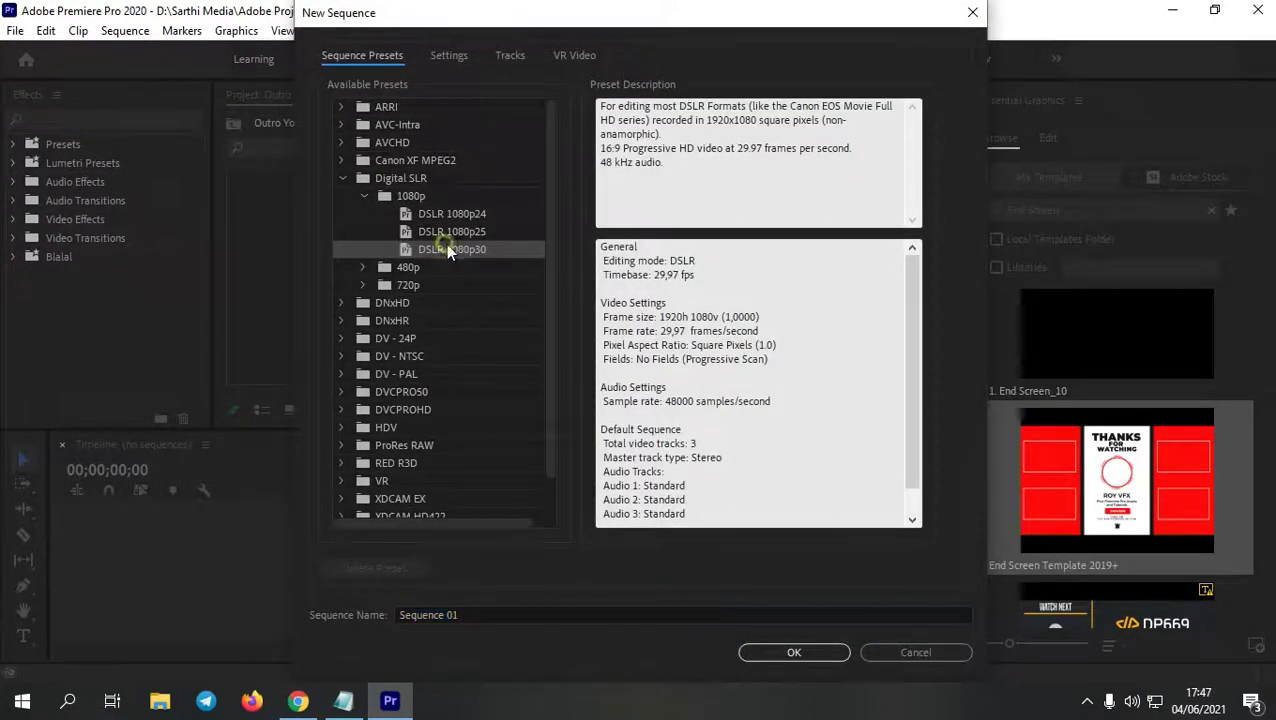
left_click(445, 55)
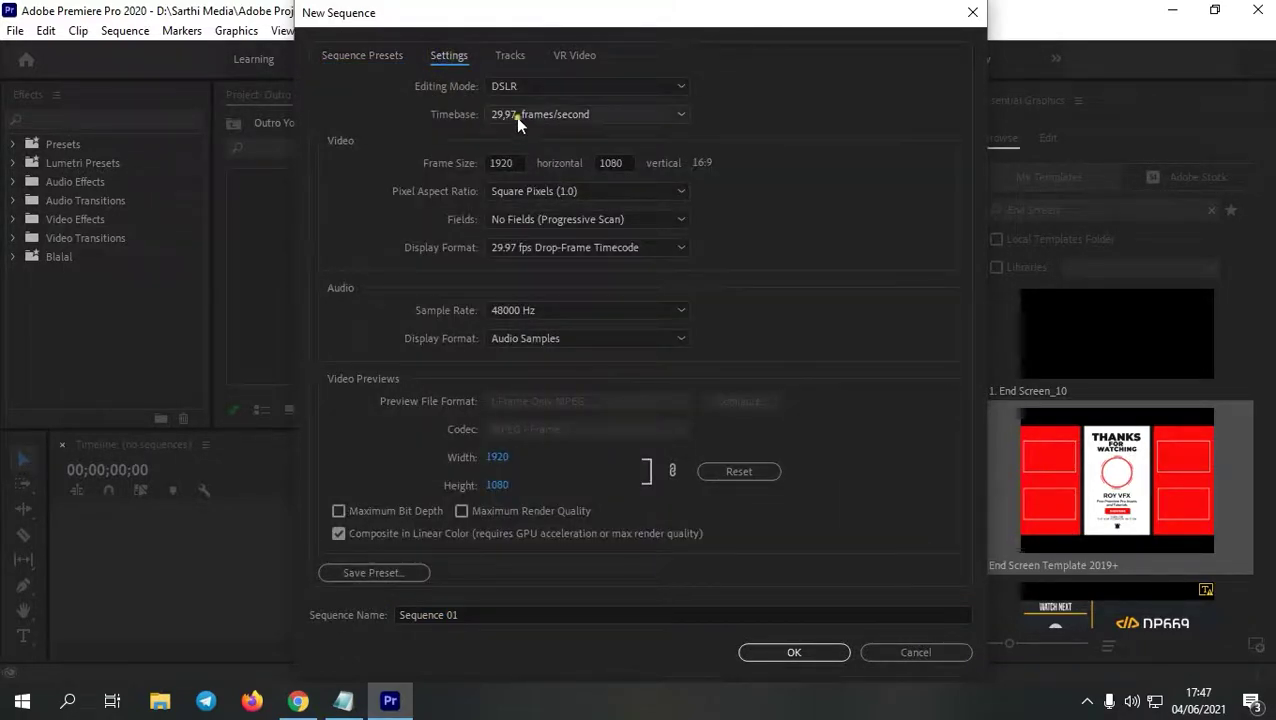
left_click(515, 115)
left_click(553, 358)
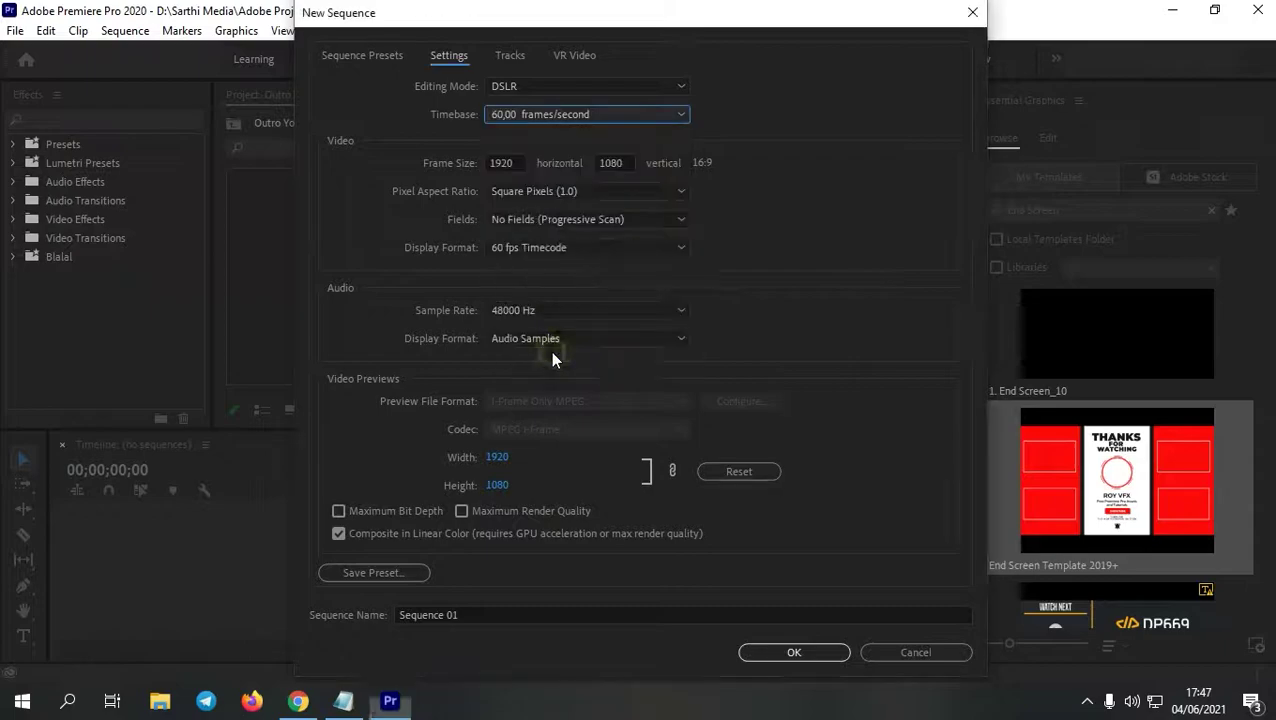
left_click(501, 162)
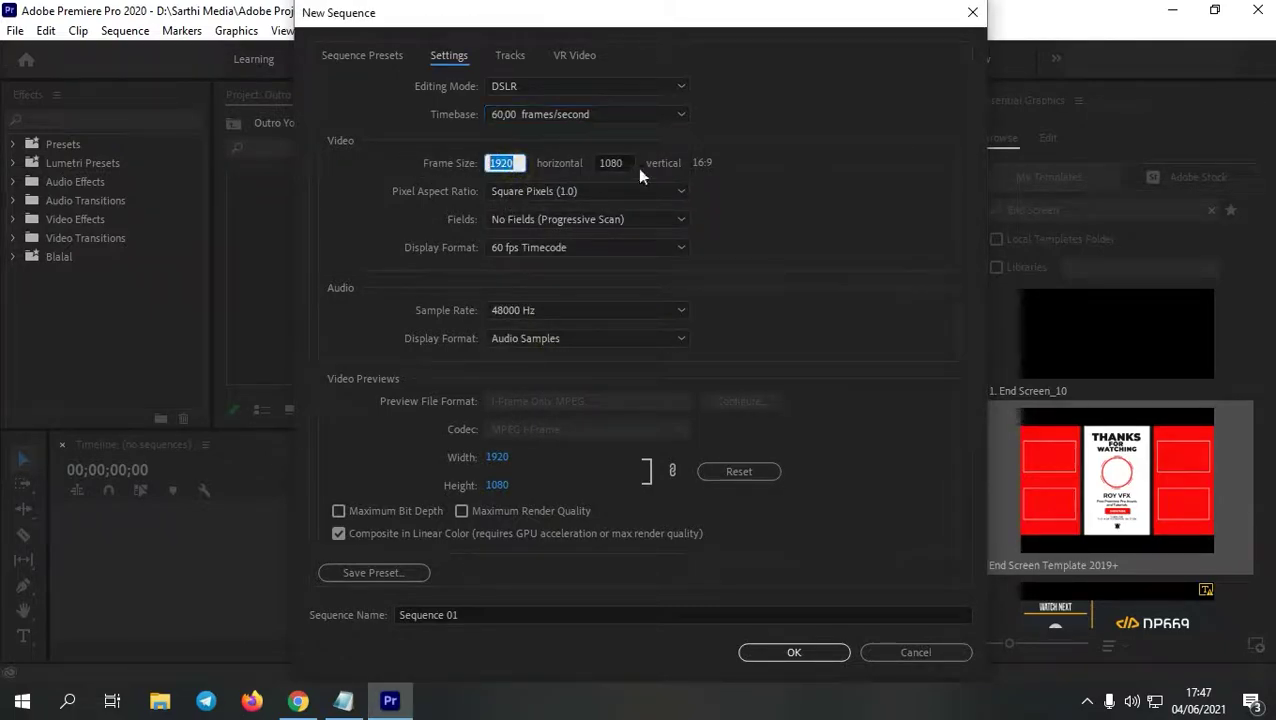
left_click(707, 162)
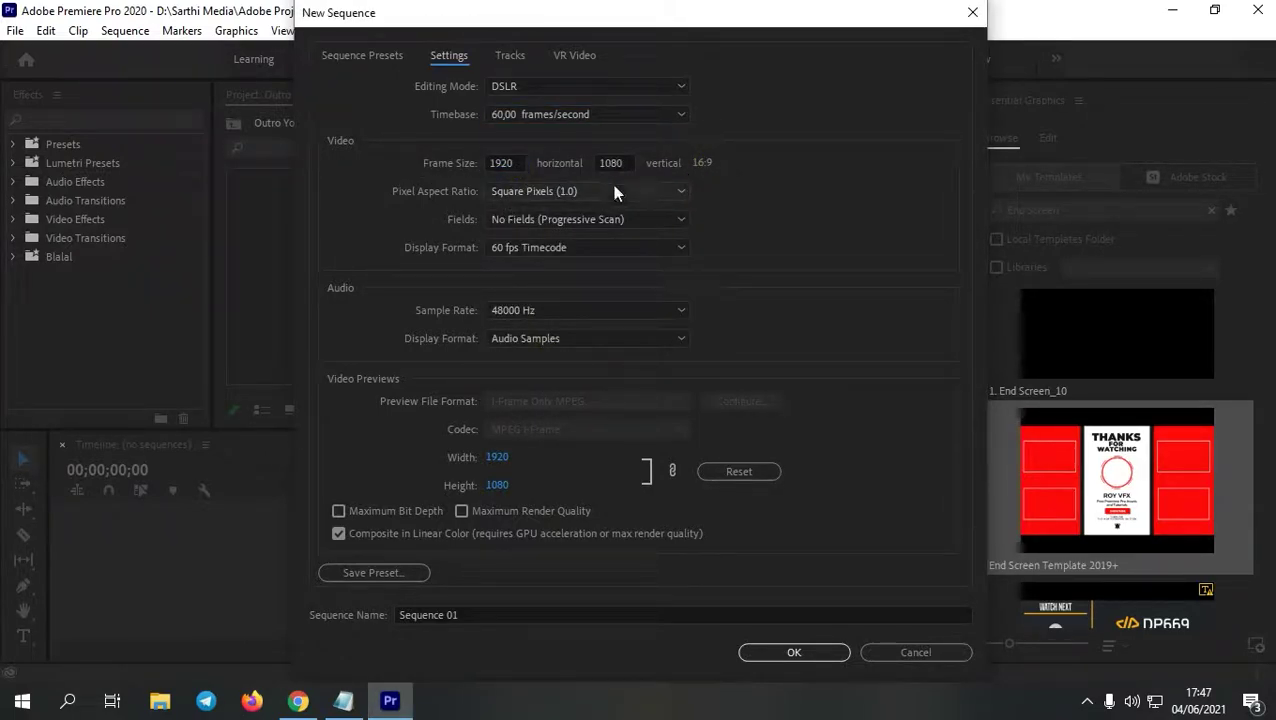
left_click(786, 660)
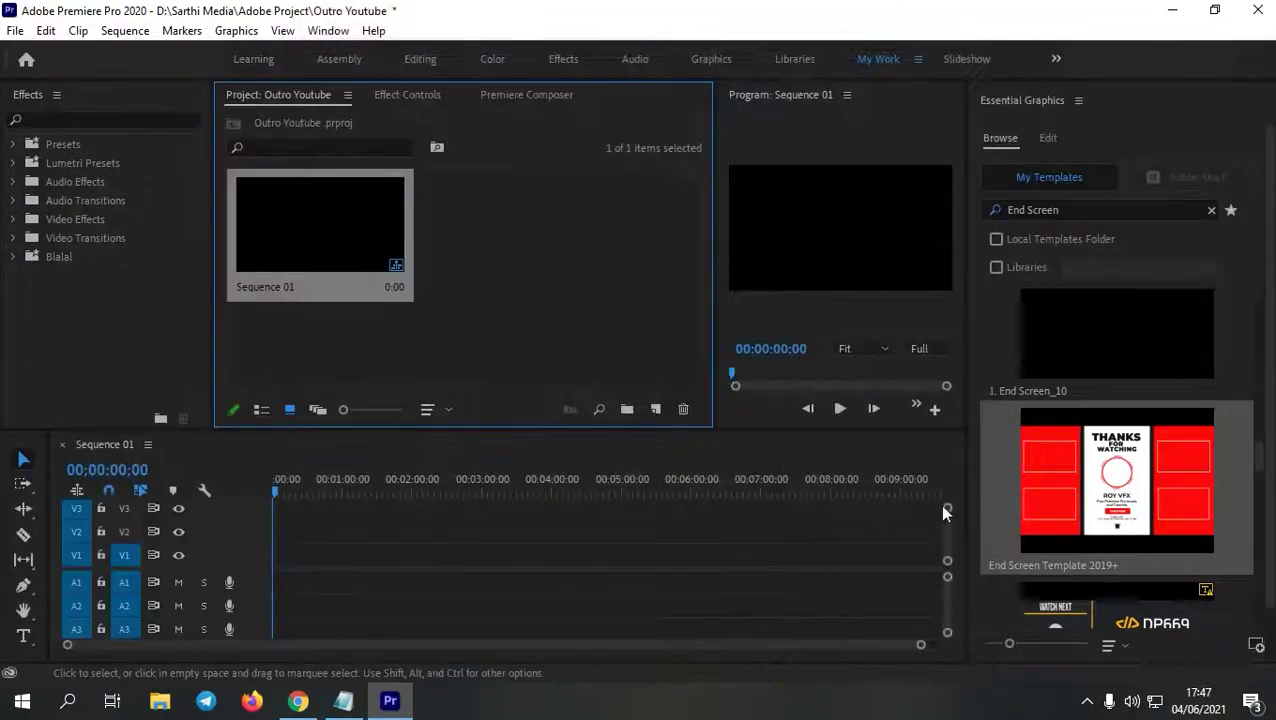
Step: Place End Screen Template 2019+ on track V1 and enlarge the timeline and program preview
left_click_drag(1044, 500, 282, 556)
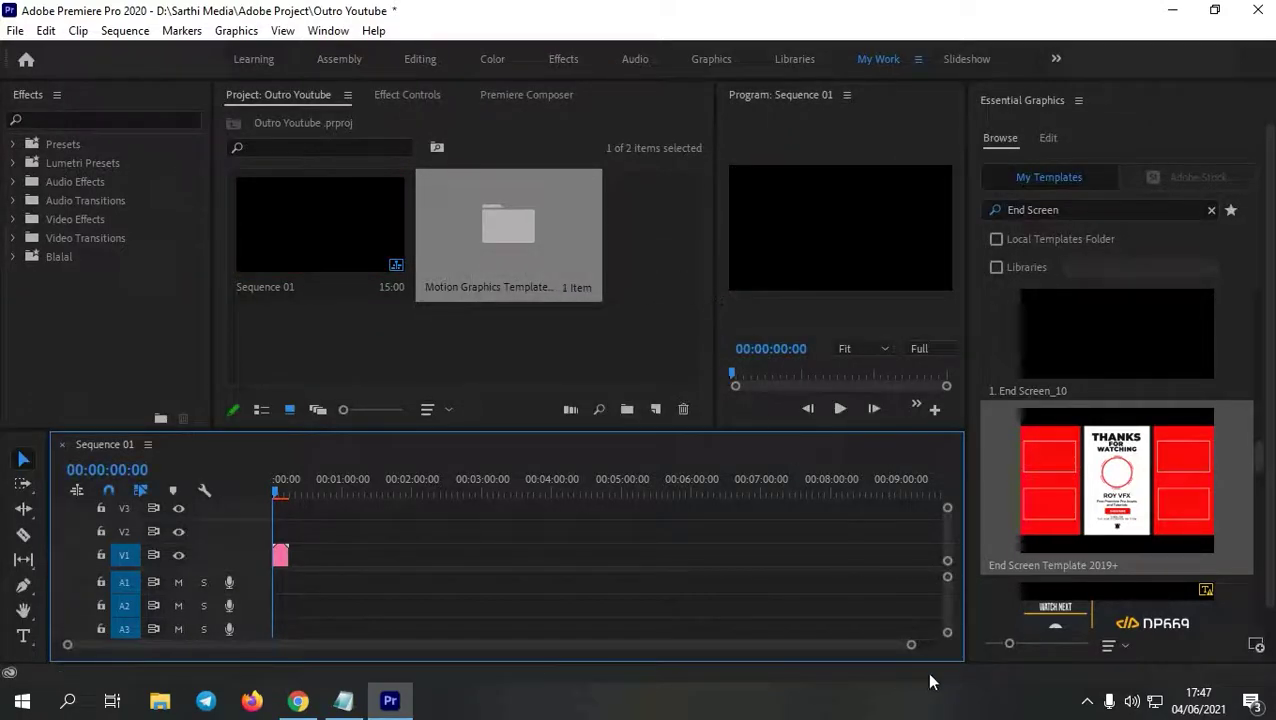
mouse_move(910, 644)
left_mouse_down()
mouse_move(605, 597)
mouse_move(575, 577)
left_mouse_up()
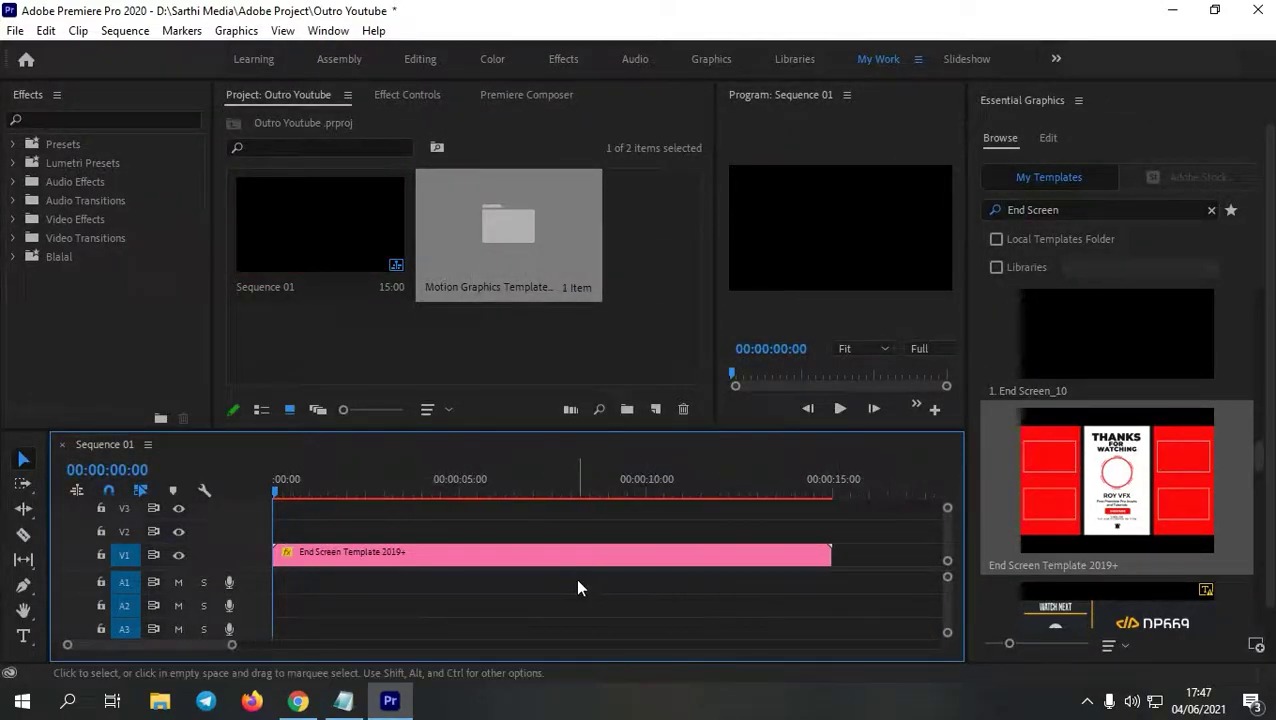
mouse_move(771, 485)
left_mouse_down()
mouse_move(846, 486)
mouse_move(197, 470)
left_mouse_up()
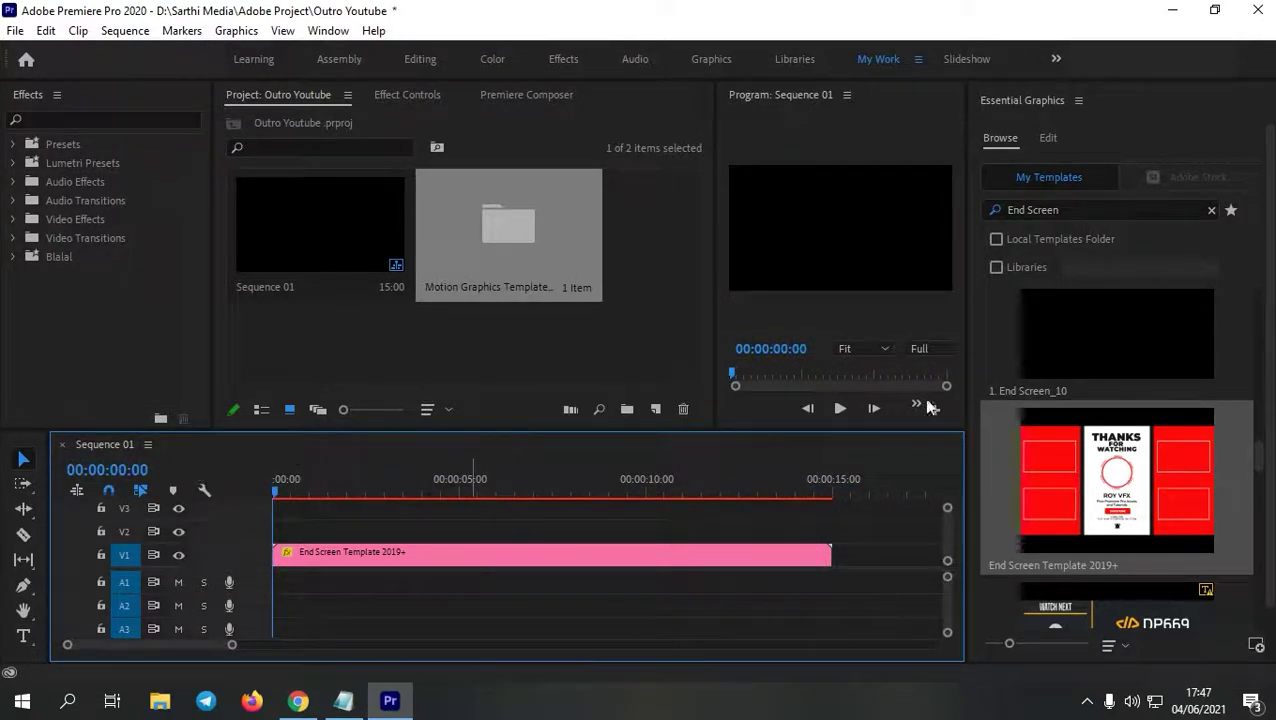
left_click_drag(715, 319, 432, 319)
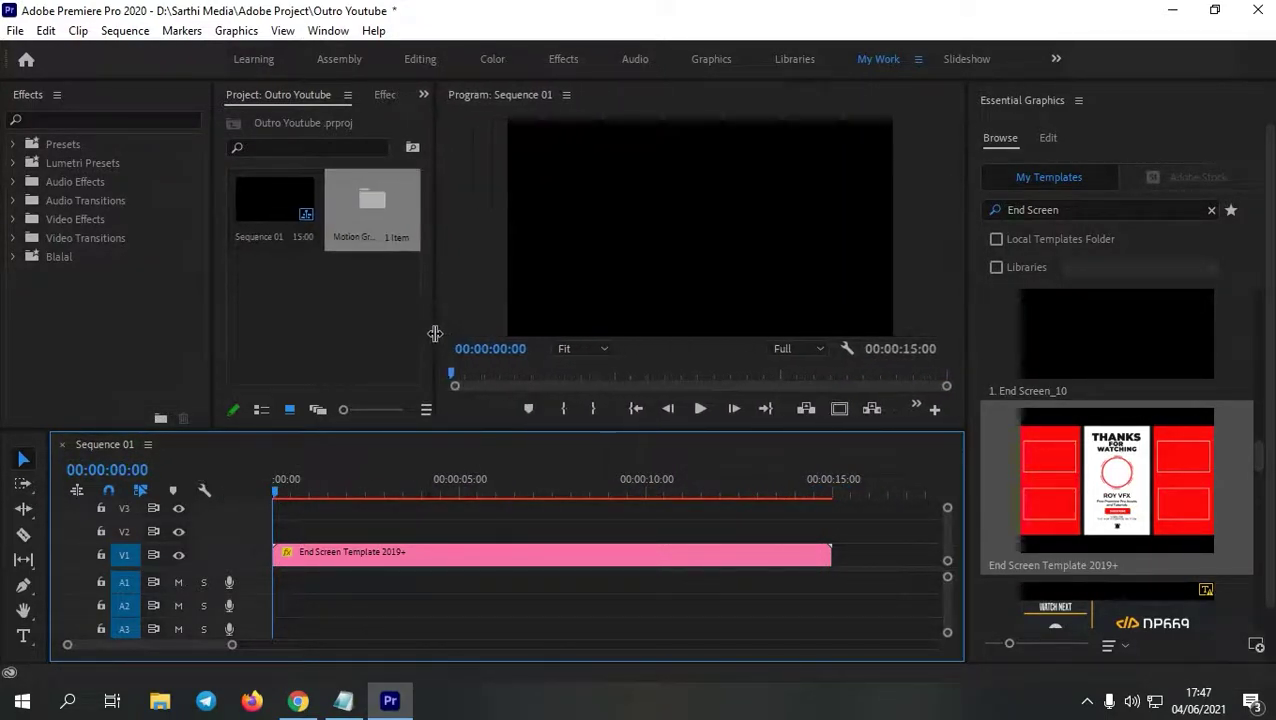
Step: Play back the end screen preview and park the playhead at 00:00:04:25
left_click(703, 408)
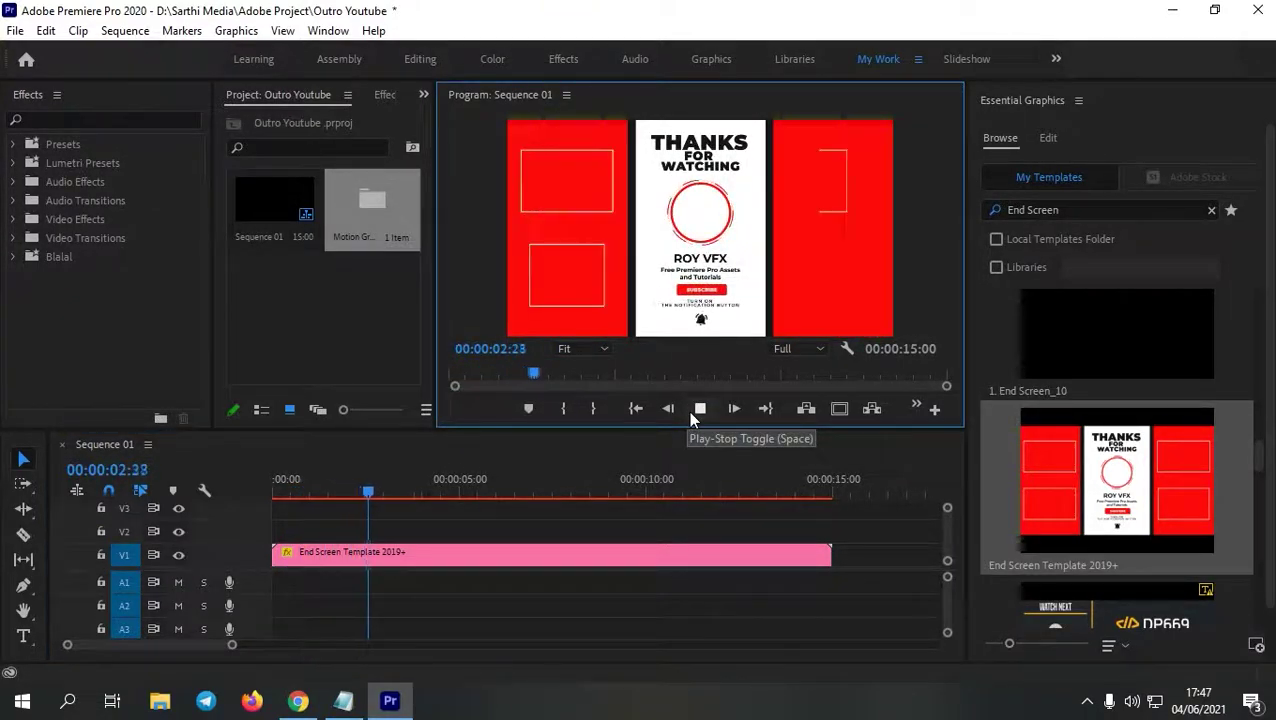
left_click(694, 418)
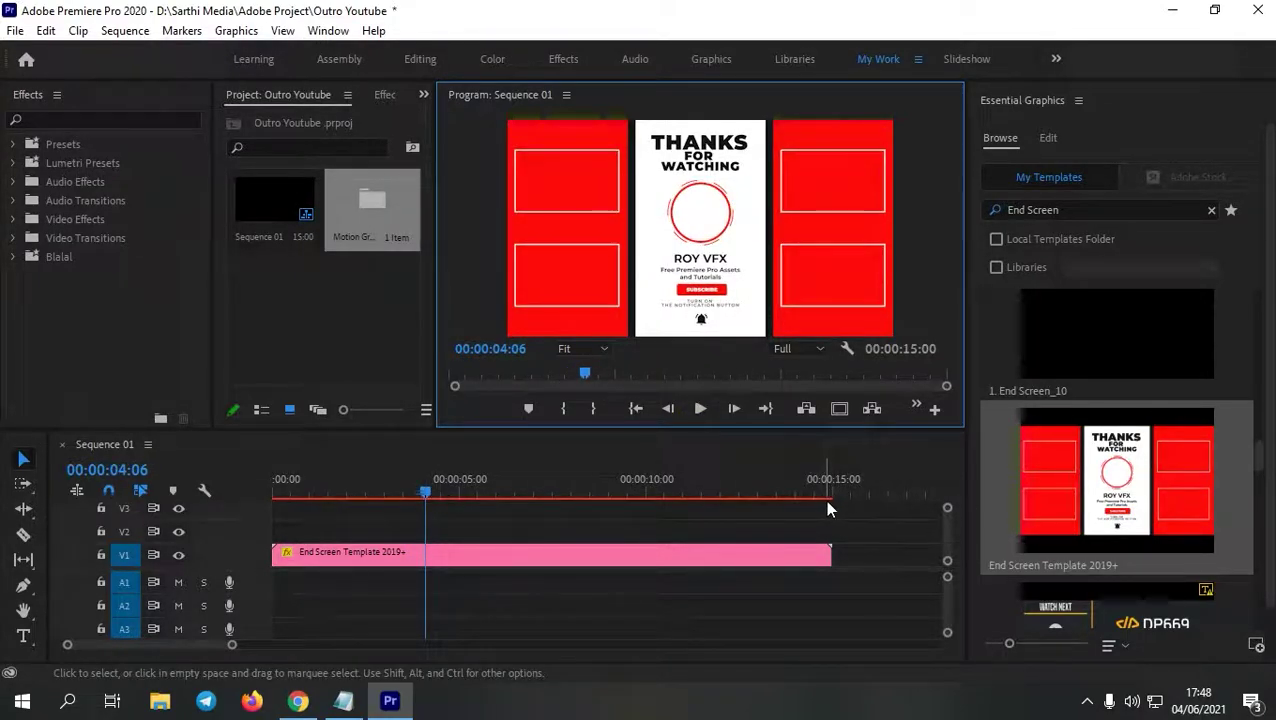
mouse_move(425, 486)
left_mouse_down()
mouse_move(464, 490)
mouse_move(436, 490)
left_mouse_up()
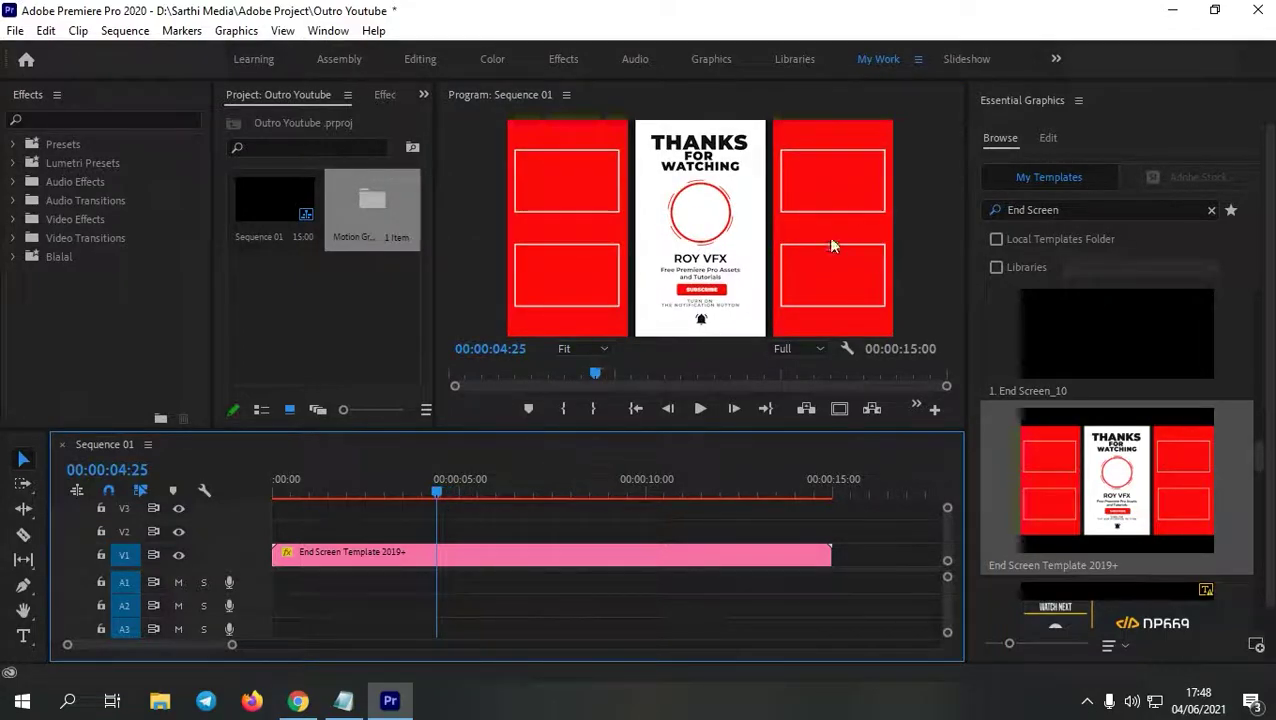
left_click(1045, 136)
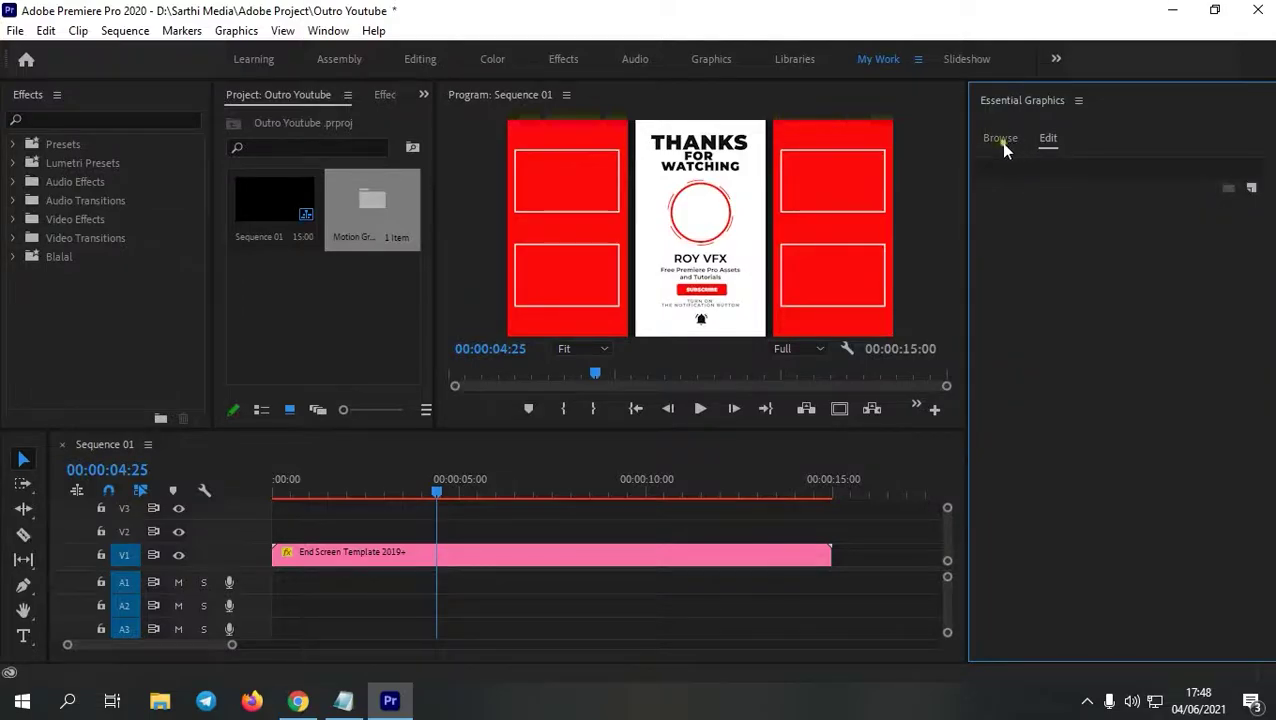
Step: Select the End Screen clip so its template settings are editable in Essential Graphics
left_click(1000, 139)
left_click(1045, 140)
left_click(497, 546)
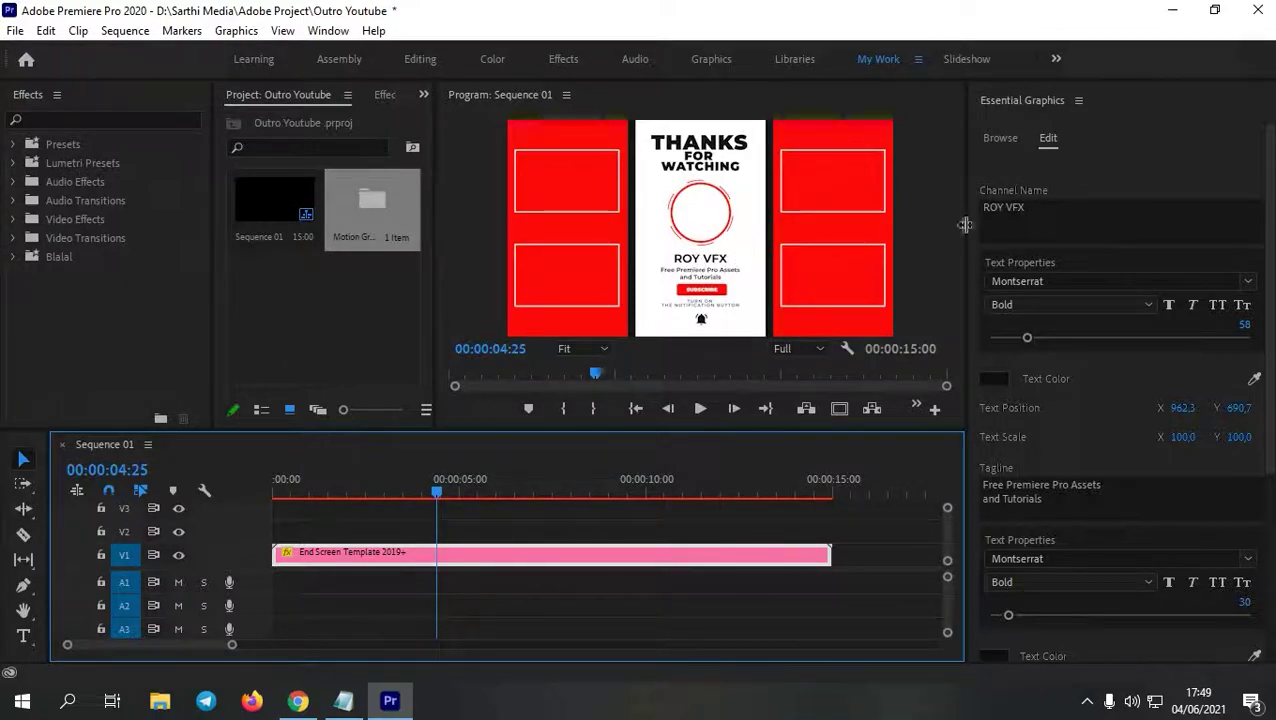
Step: Replace the channel name ROY VFX with 'Sarthi Media' and set its text size to 57
left_click(1028, 204)
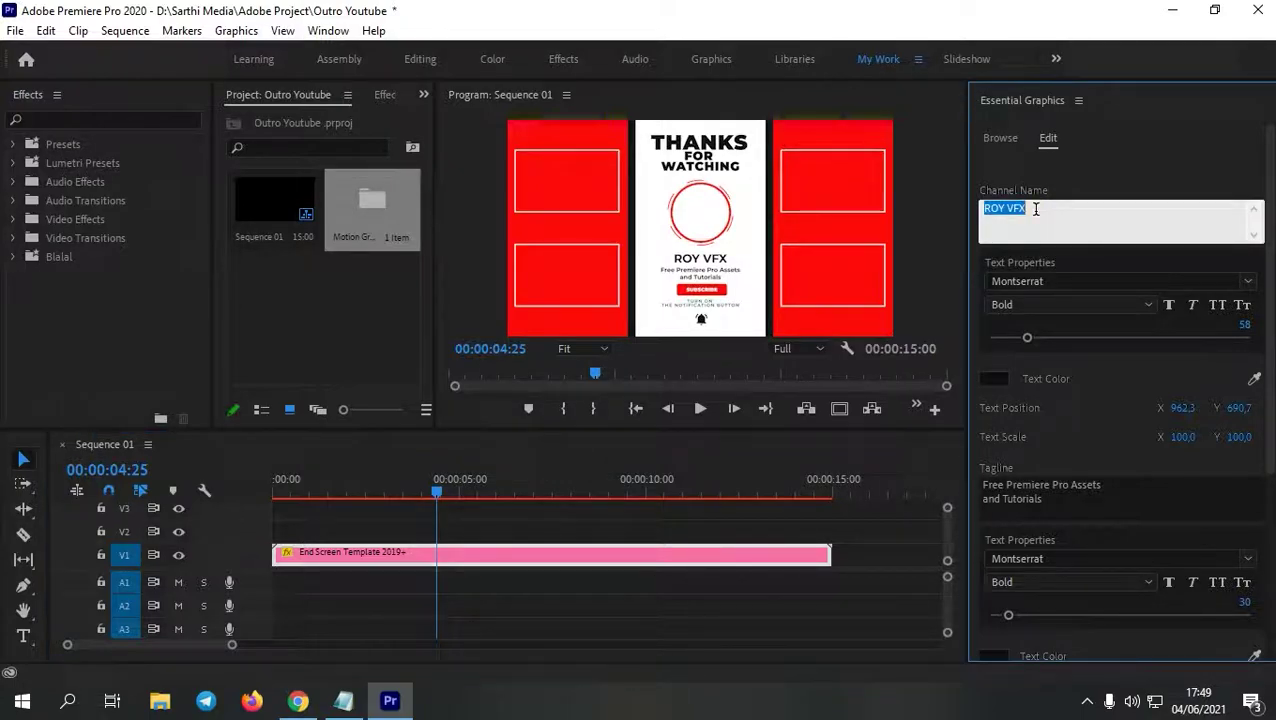
key("BackSpace")
type("S")
type("arthi")
key("BackSpace")
key("BackSpace")
key("BackSpace")
left_click(1182, 172)
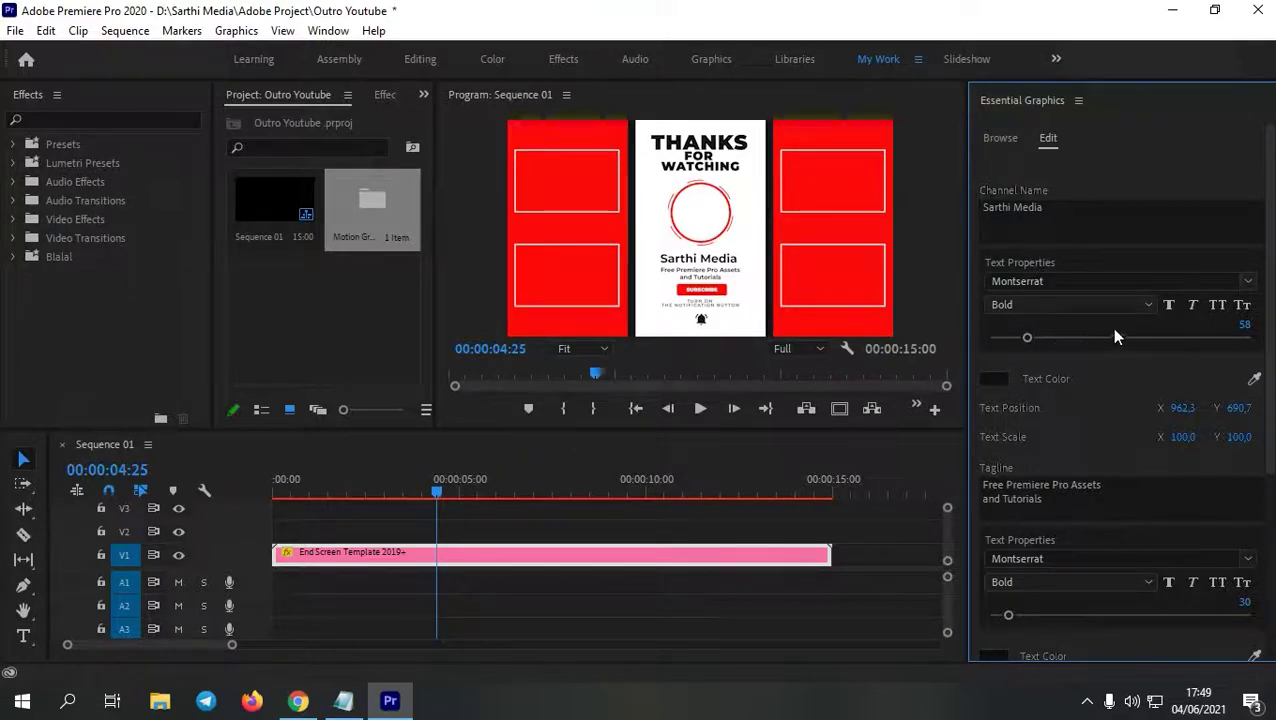
mouse_move(1027, 340)
left_mouse_down()
mouse_move(998, 339)
mouse_move(1040, 336)
mouse_move(1025, 340)
left_mouse_up()
Step: Colour the Sarthi Media name red, set its X position to 972.3 and scale to 91
scroll(1010, 358, "down", 1)
left_click(996, 343)
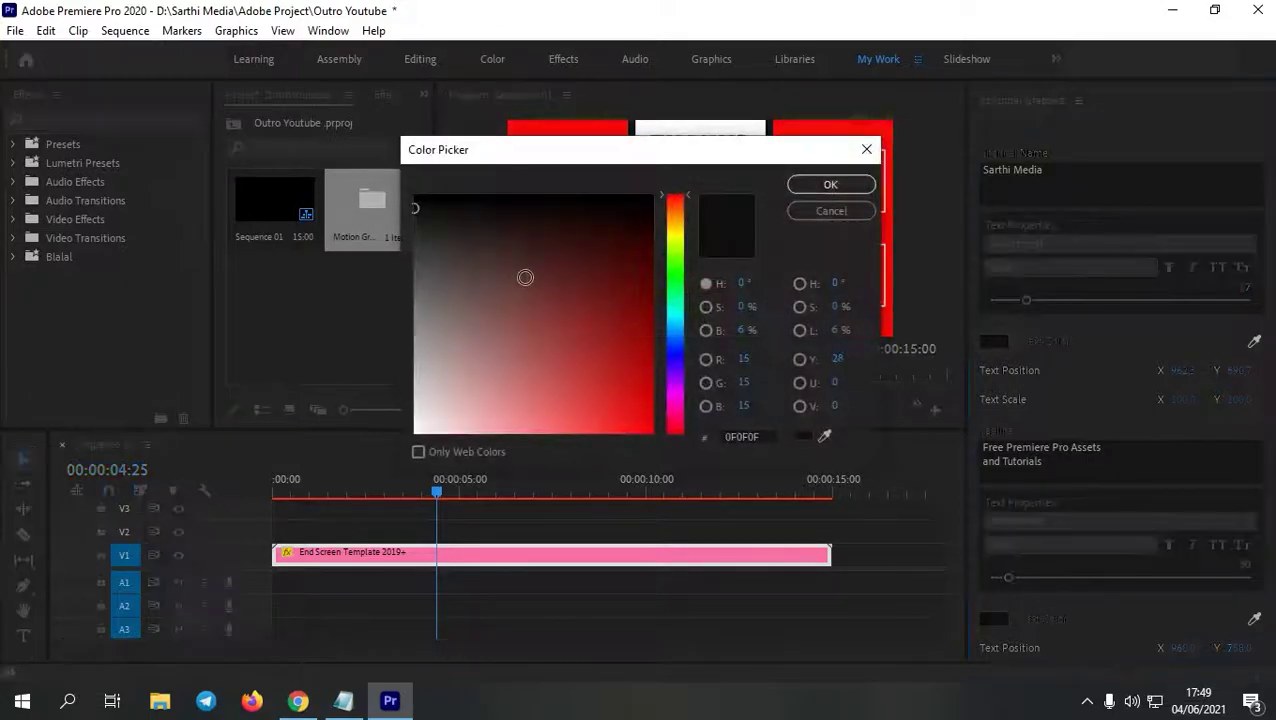
left_click(850, 183)
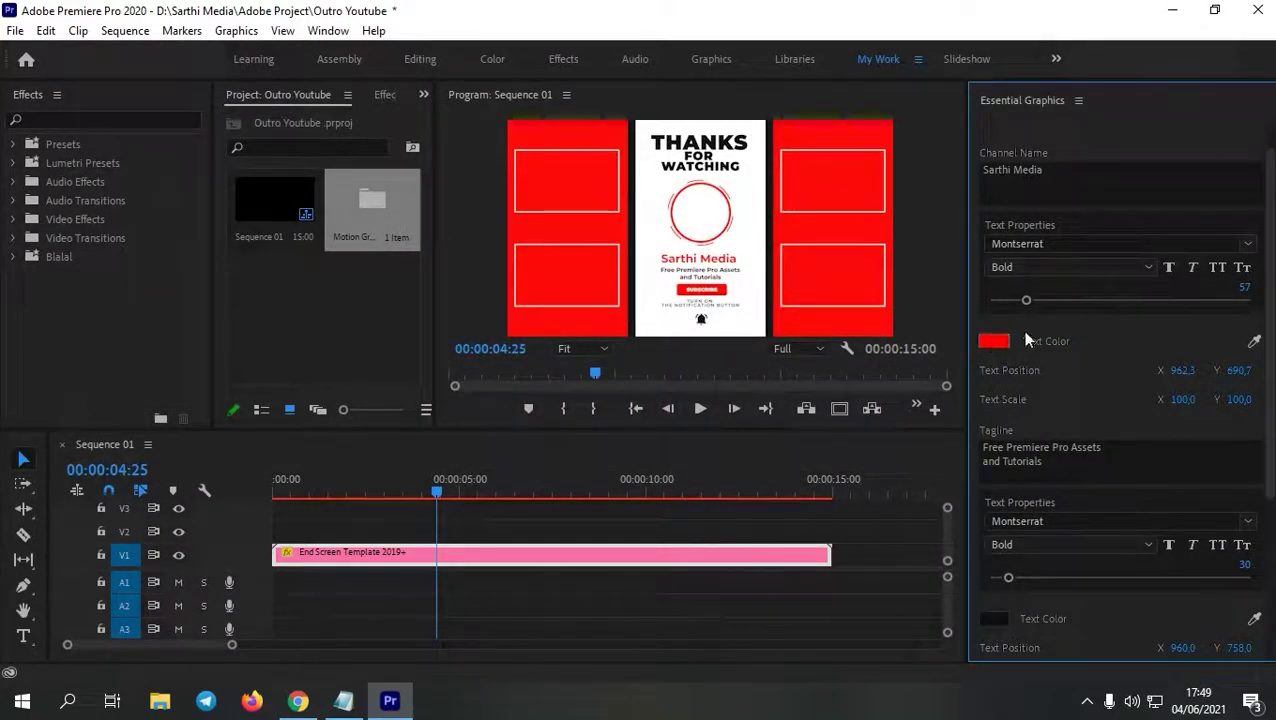
scroll(1043, 398, "down", 1)
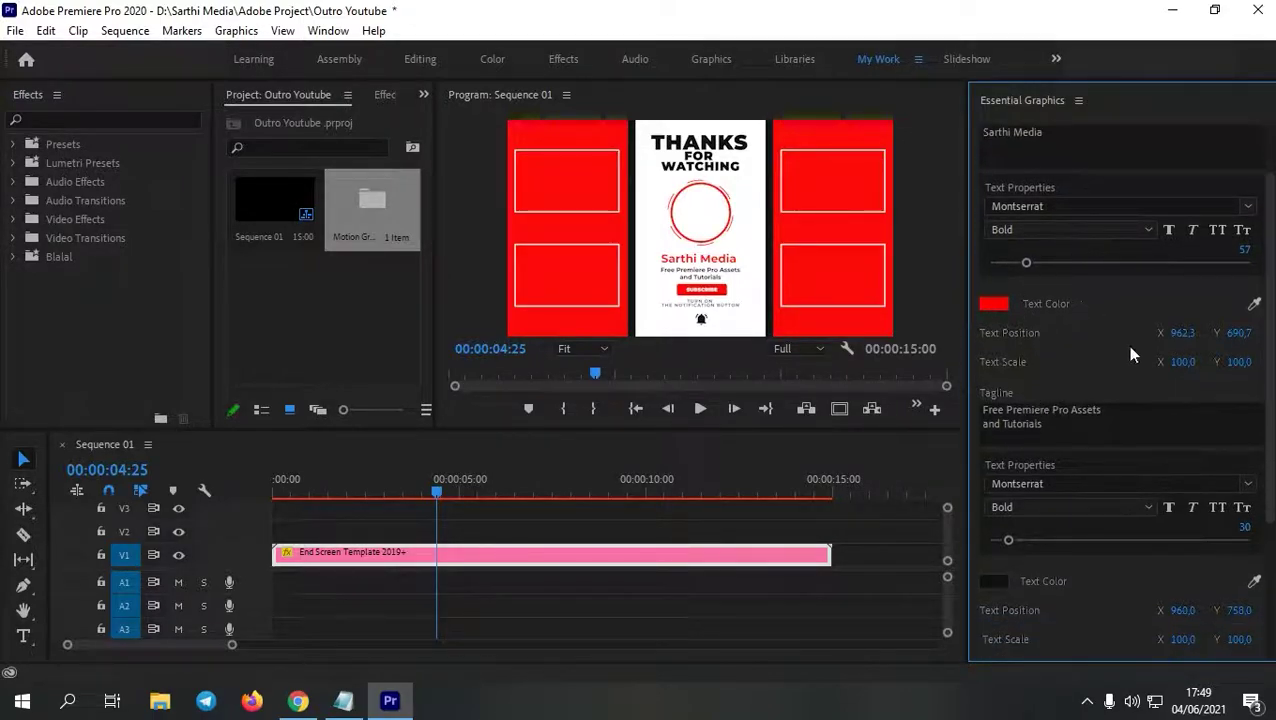
left_click_drag(1176, 333, 1186, 333)
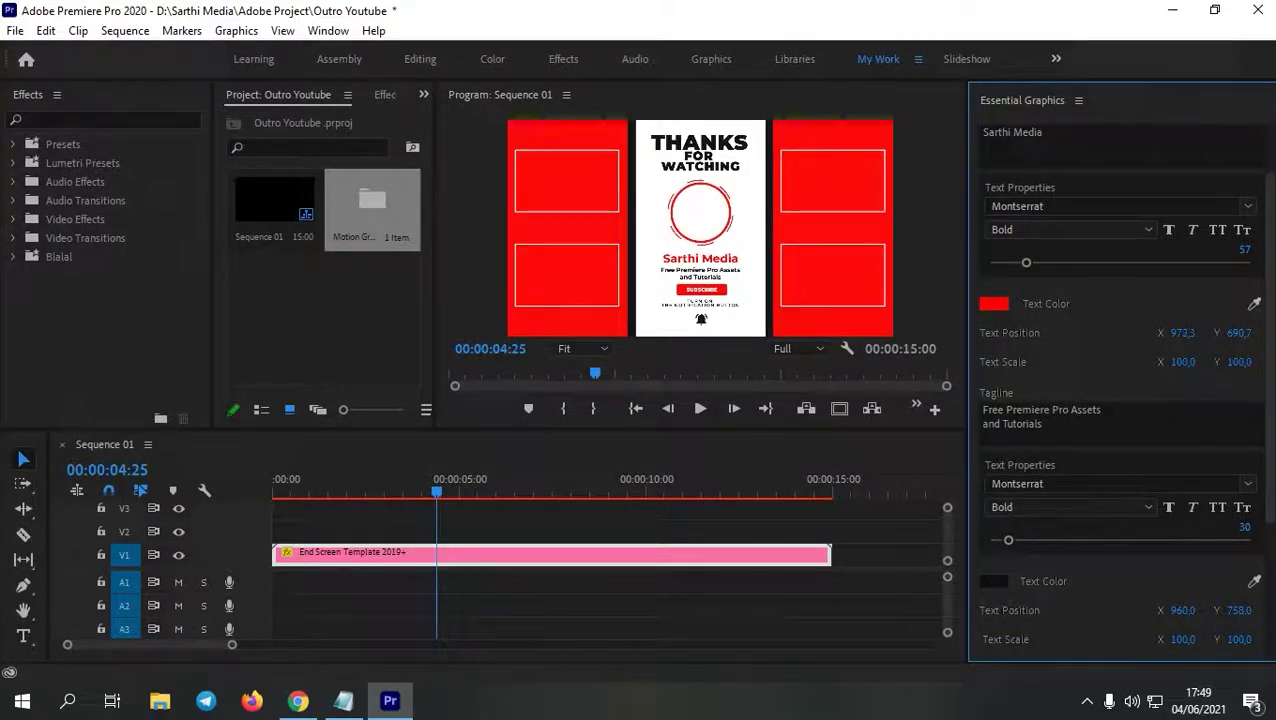
left_click_drag(1190, 362, 1181, 362)
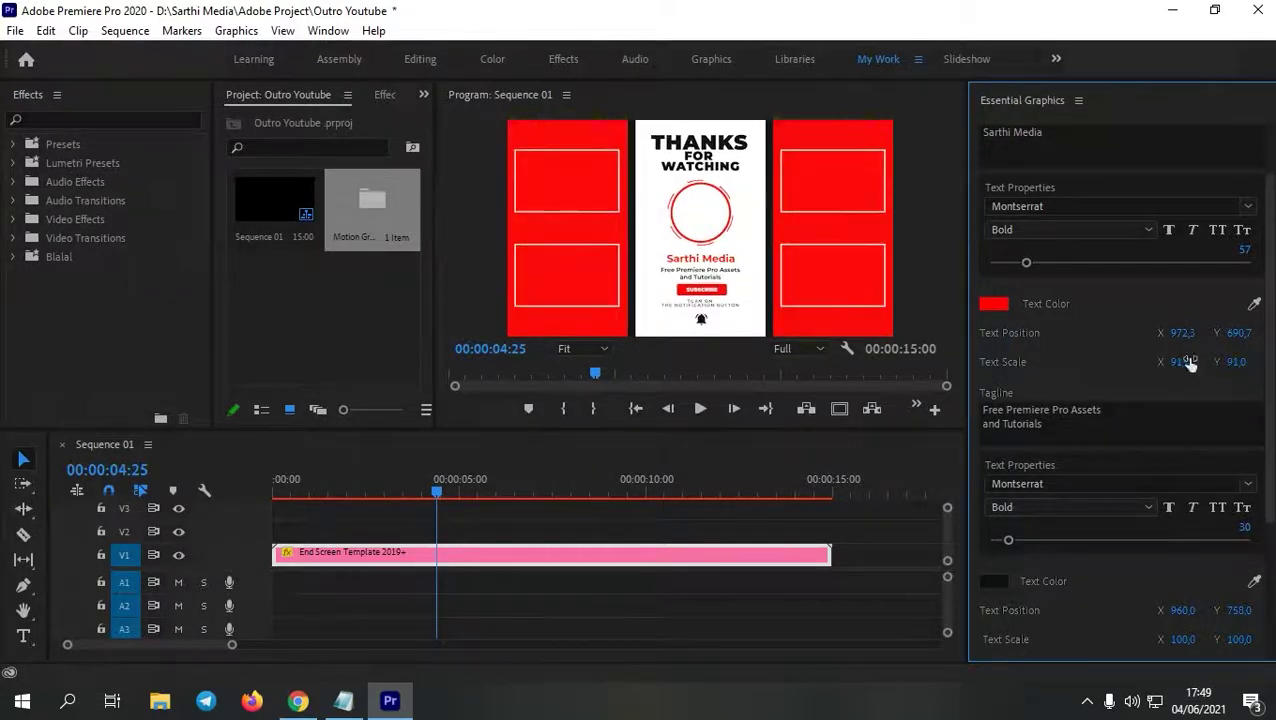
scroll(1080, 390, "down", 1)
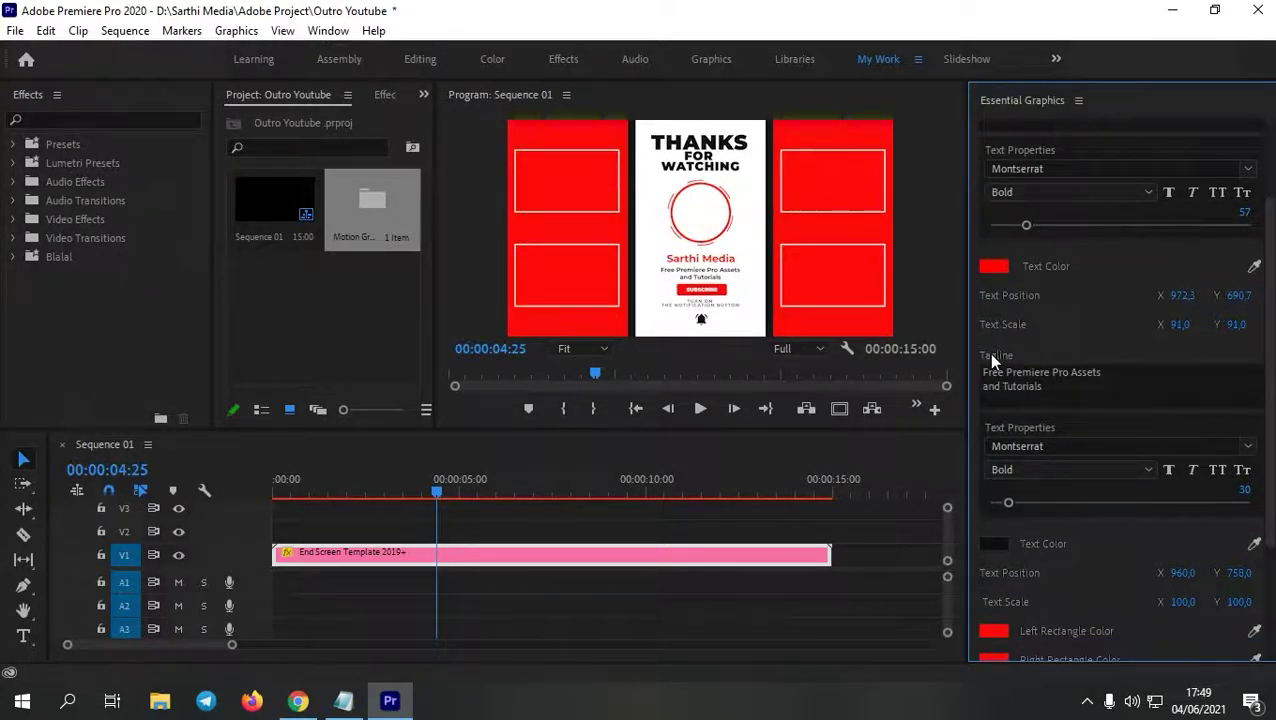
Step: Change the tagline to 'Kumpulan Channel' and 'Tutorial & Media Pembelajaran' on two lines
left_click(1050, 385)
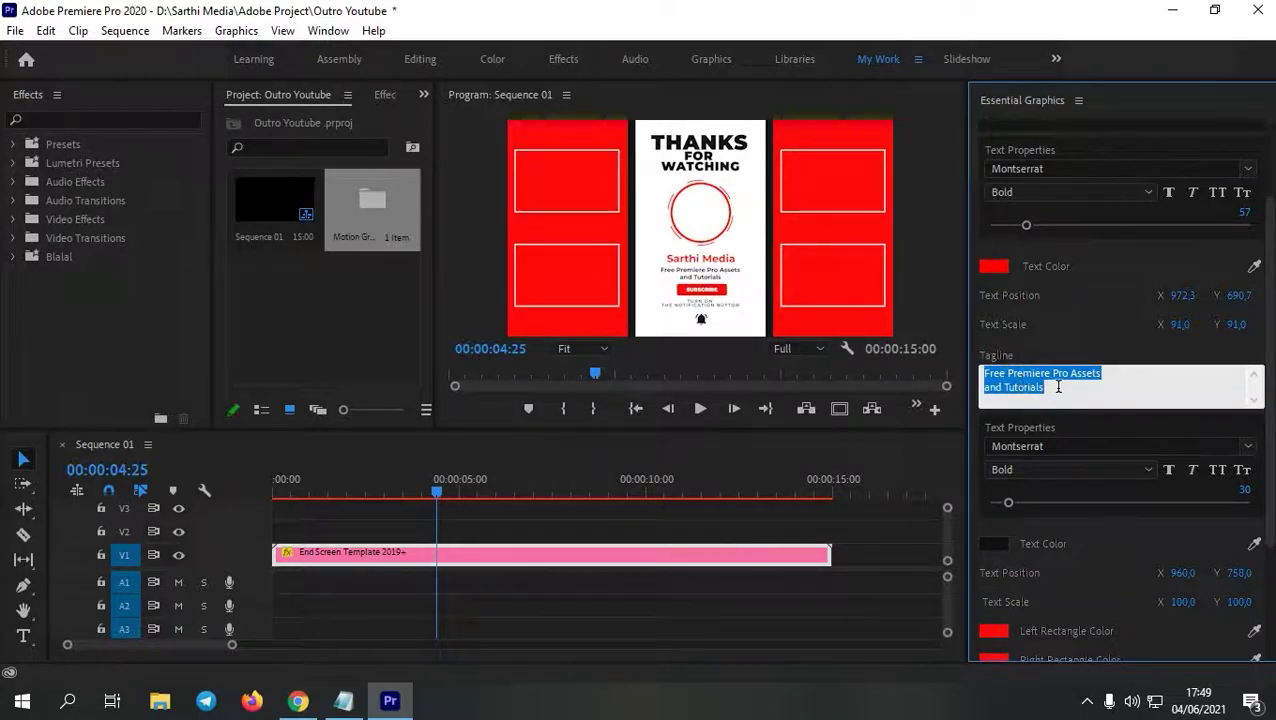
key("BackSpace")
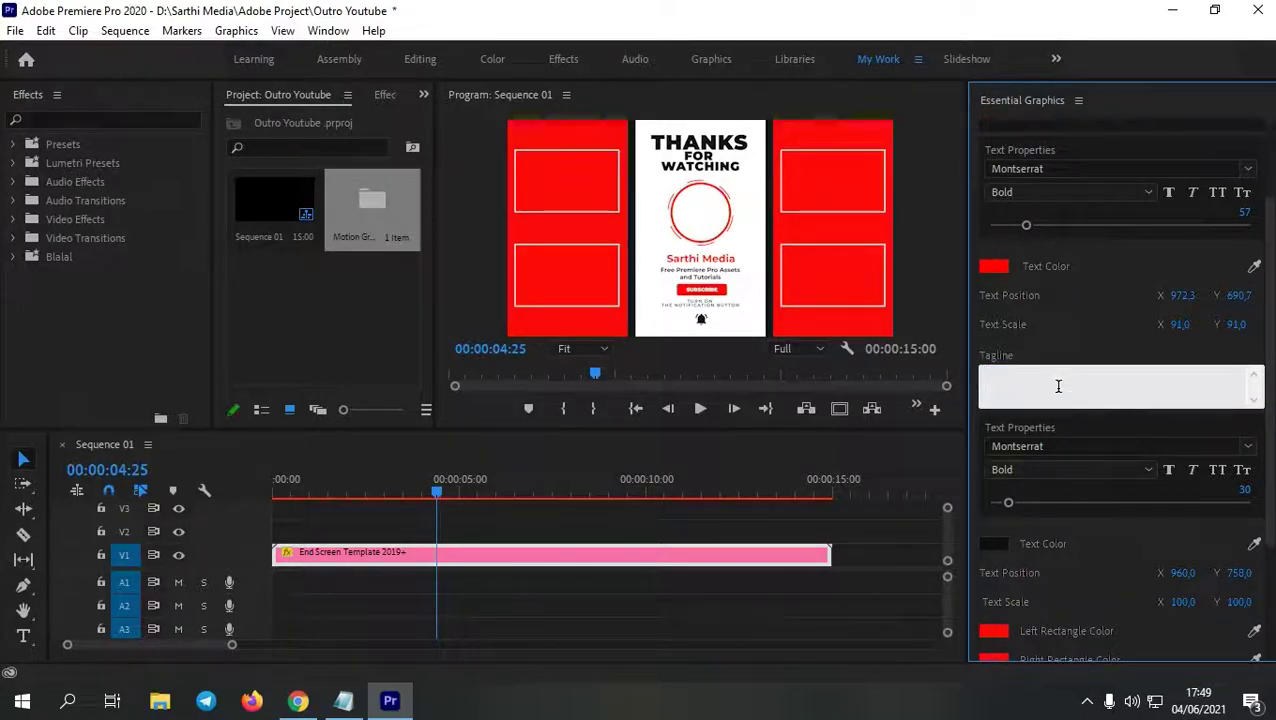
type("TUTORIAL")
key("BackSpace")
key("BackSpace")
key("BackSpace")
type("Kumpulan Channel")
key("Return")
type("Tutorial Dan")
key("BackSpace")
key("BackSpace")
key("BackSpace")
type("& ")
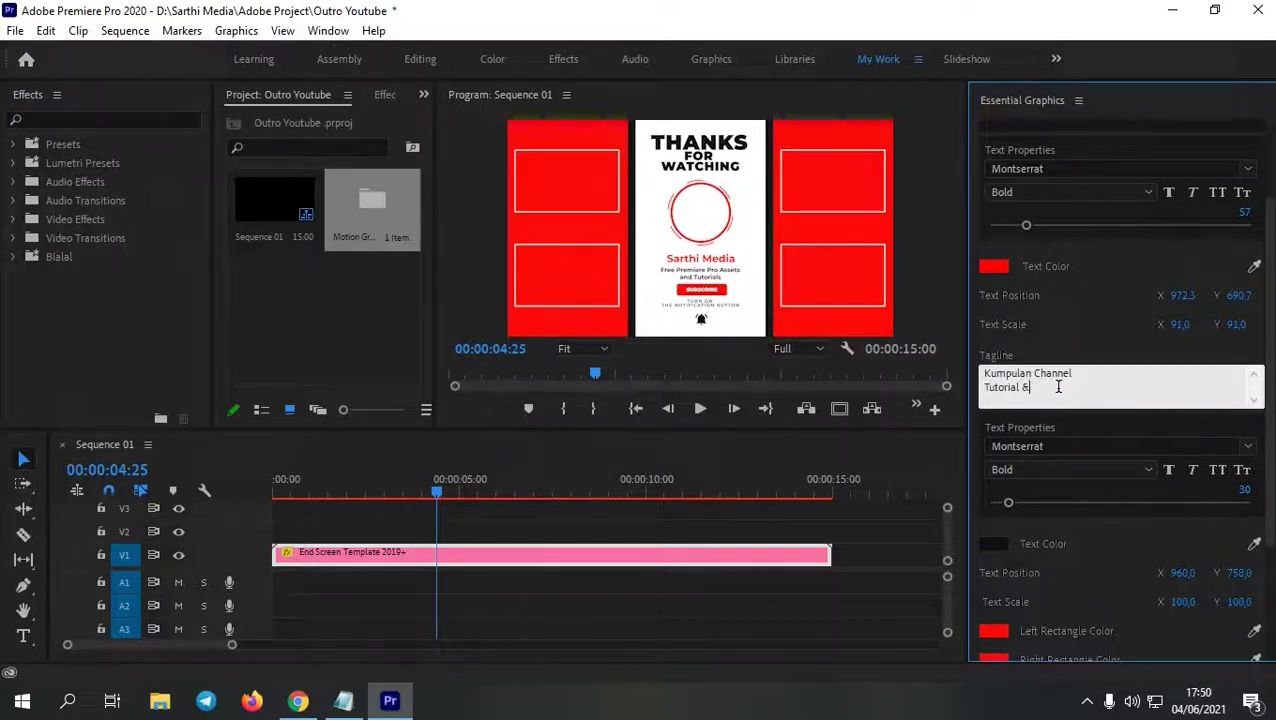
type("Media Pembelajaran")
left_click(1087, 352)
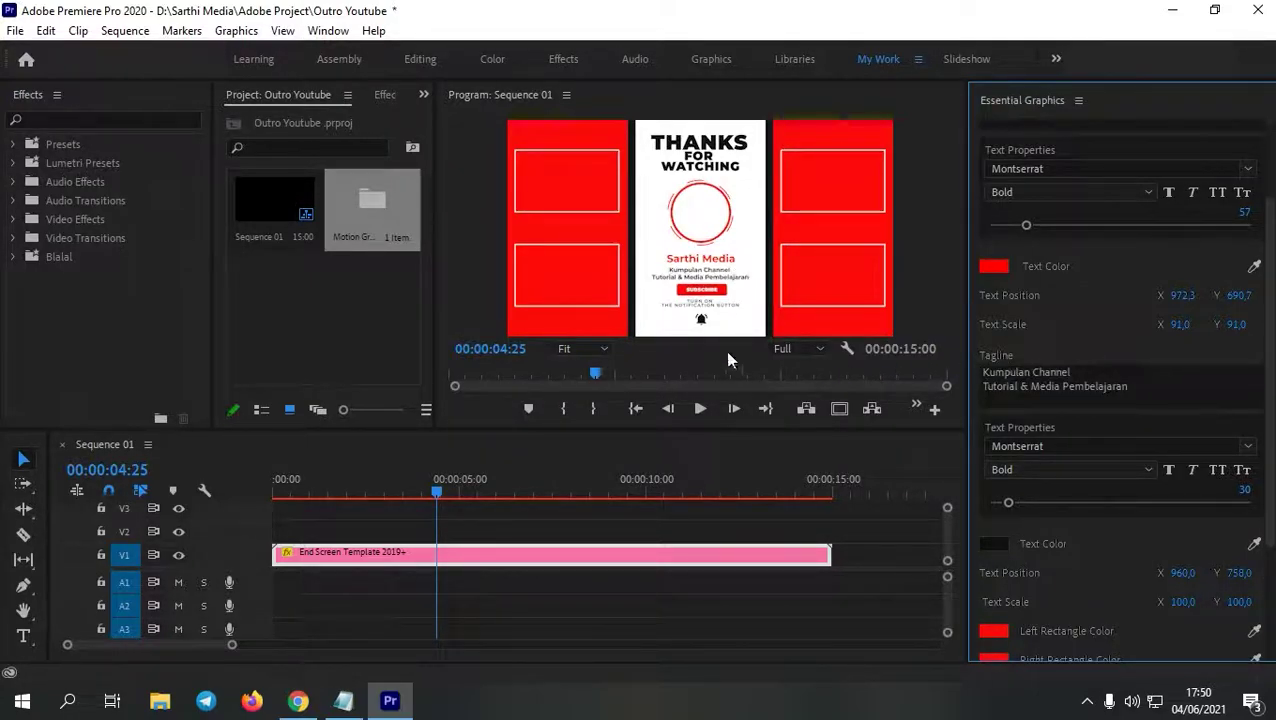
scroll(1091, 359, "down", 1)
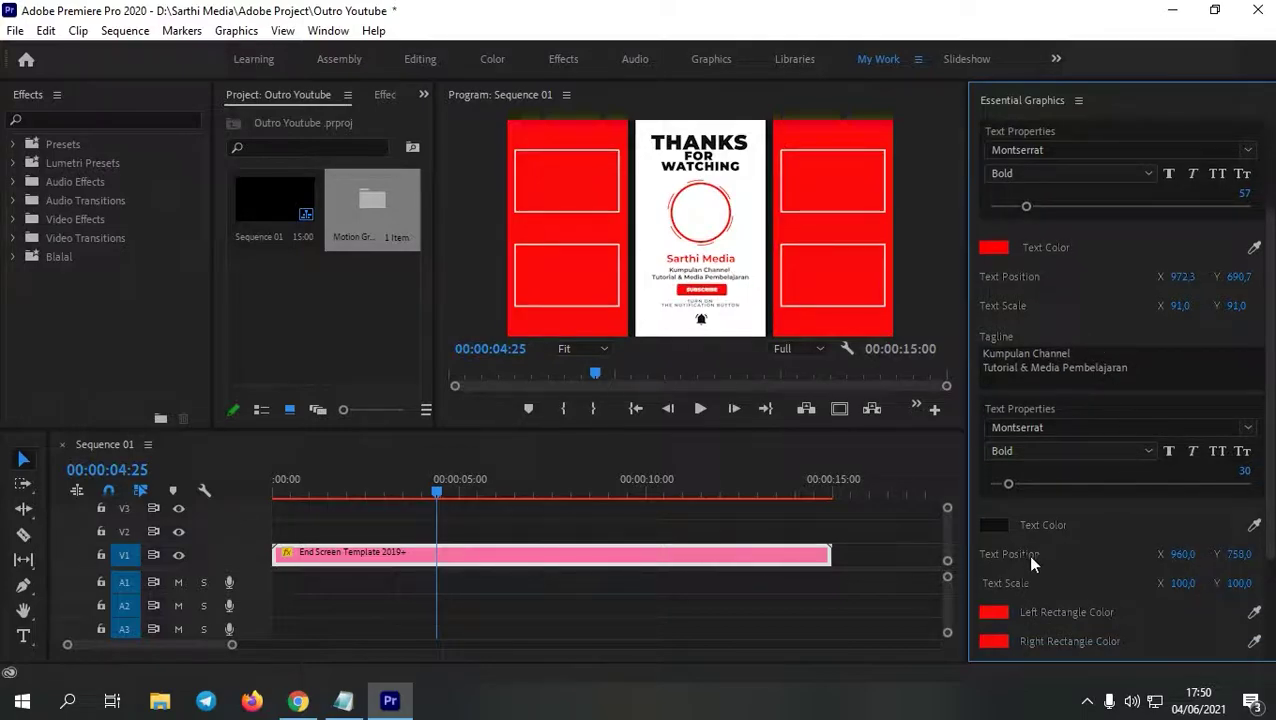
scroll(1000, 500, "down", 3)
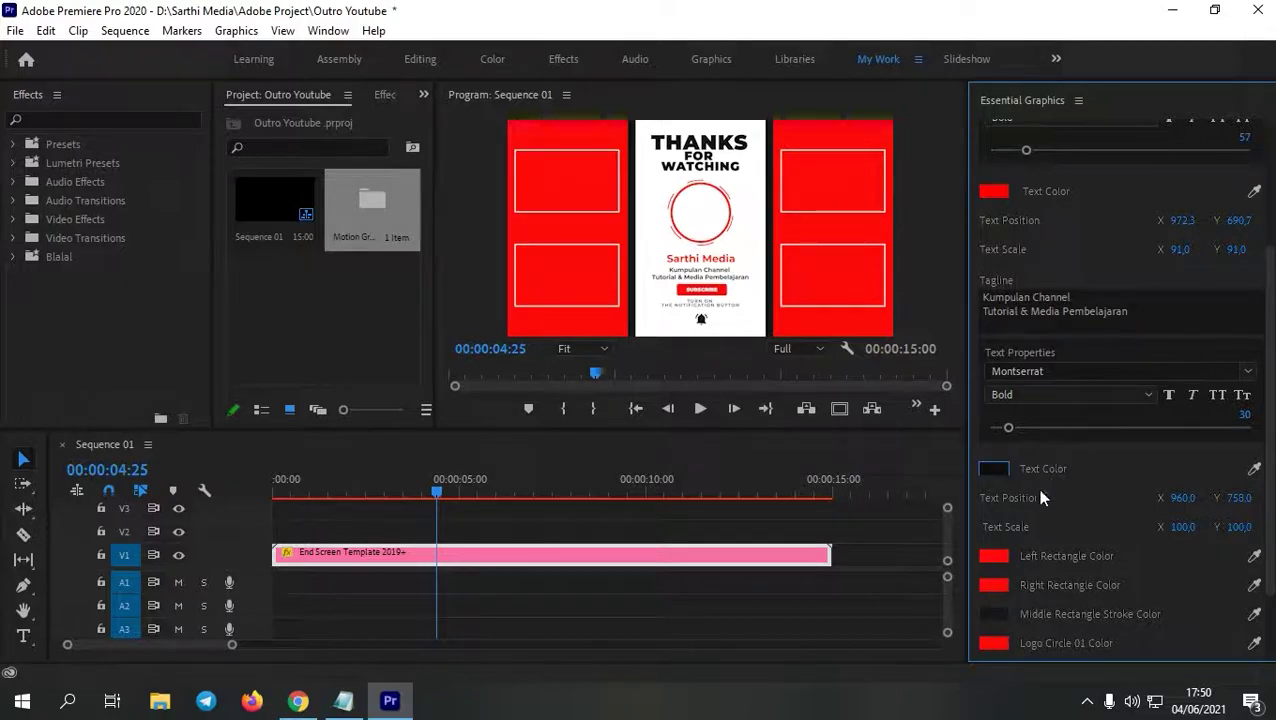
scroll(1060, 450, "down", 1)
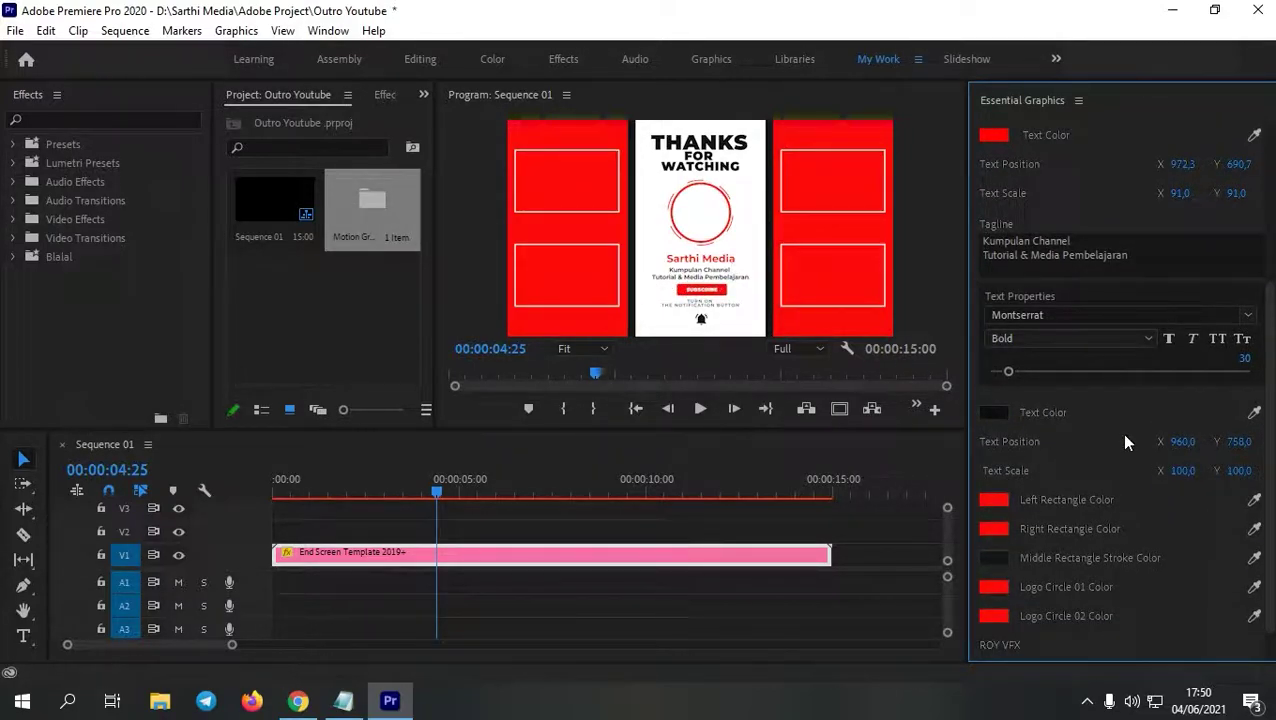
scroll(1120, 433, "down", 1)
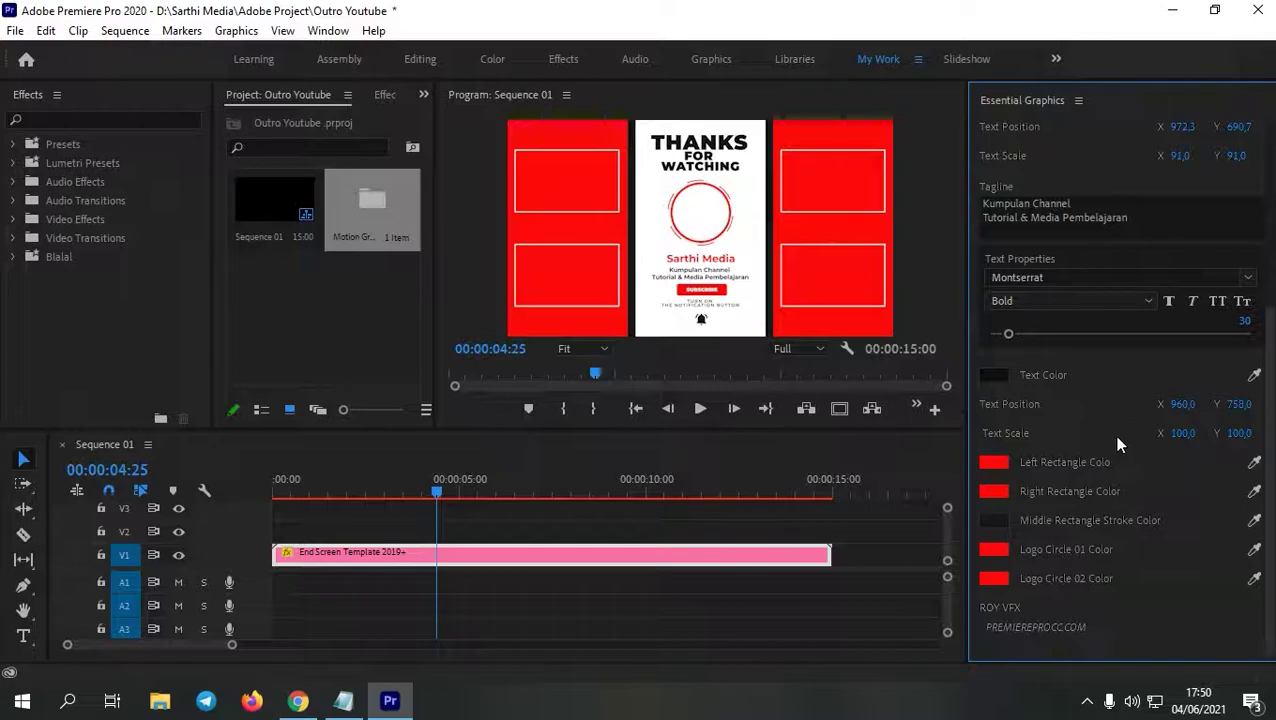
Step: Recolour the left rectangle purple (8400FF)
left_click(995, 463)
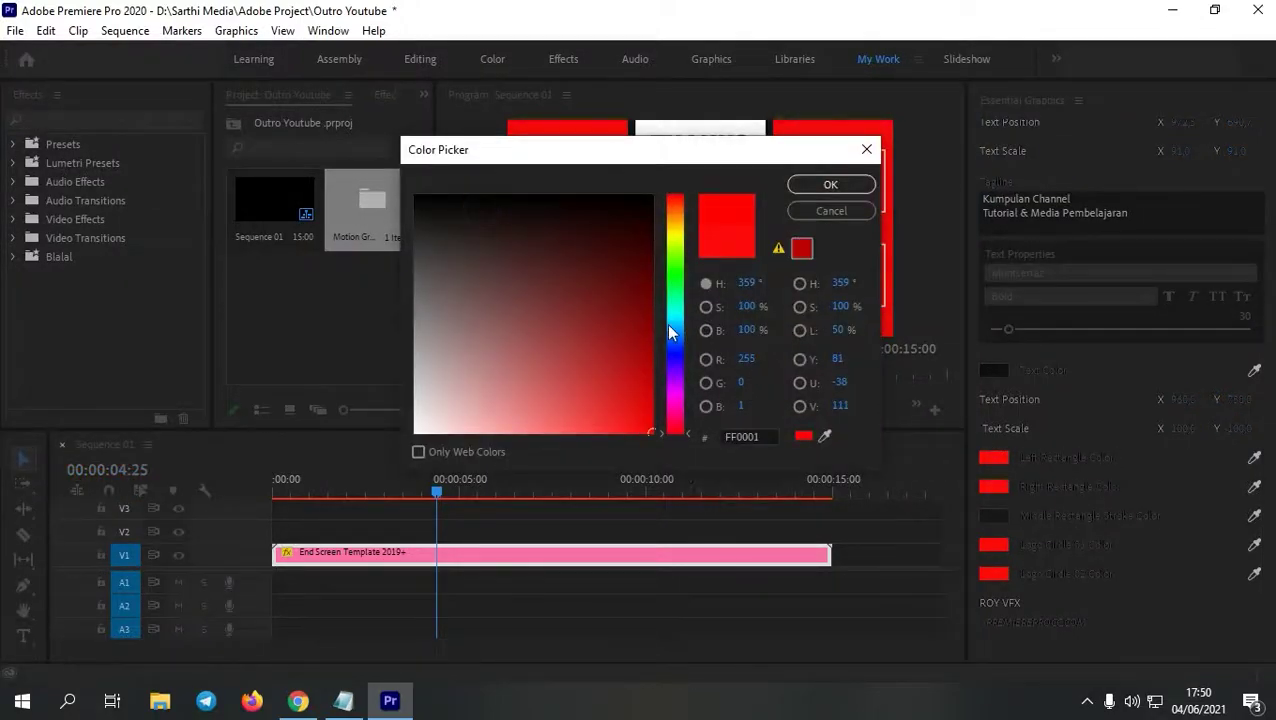
left_click_drag(672, 330, 681, 402)
left_click(818, 186)
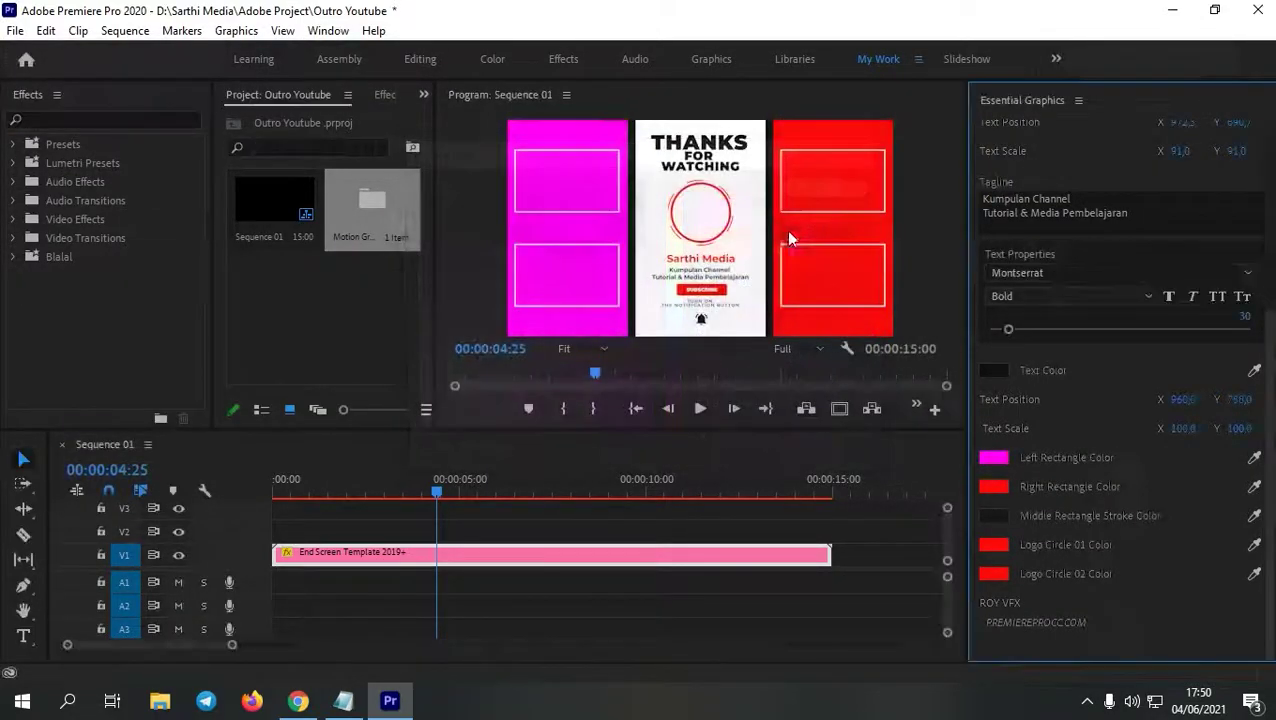
left_click(988, 457)
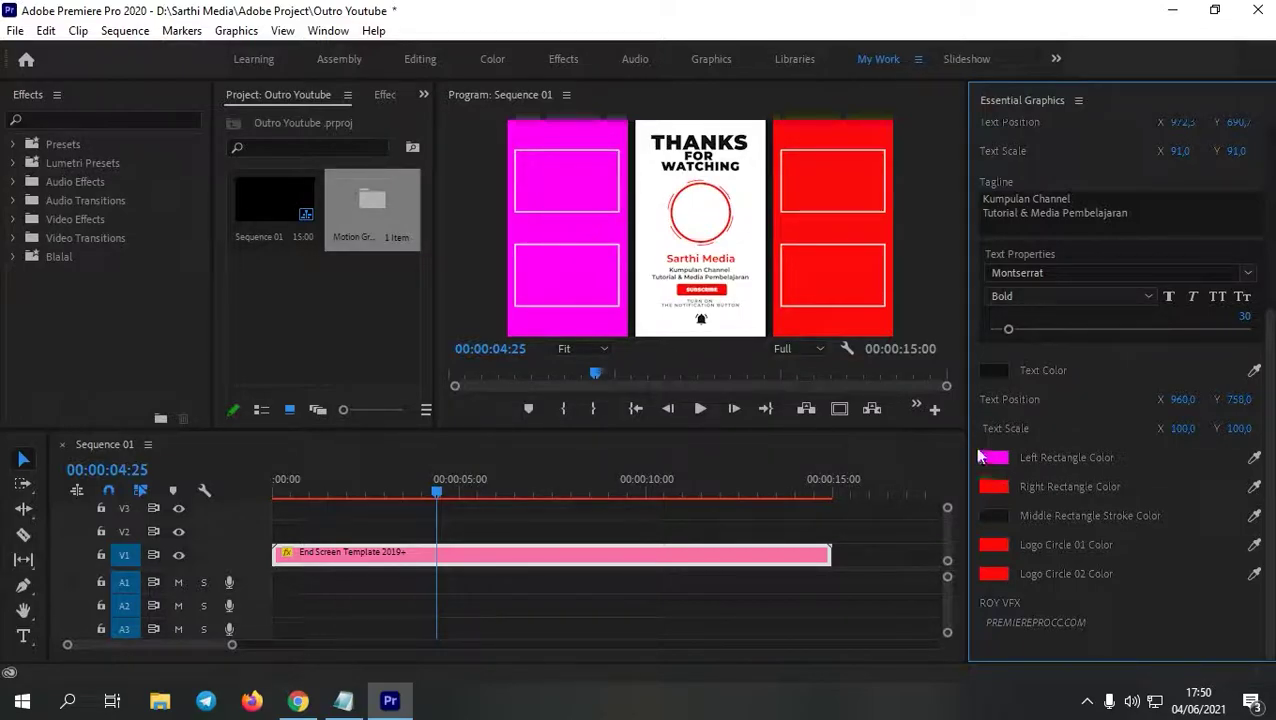
mouse_move(689, 381)
left_mouse_down()
mouse_move(668, 335)
mouse_move(672, 376)
left_mouse_up()
left_click(833, 185)
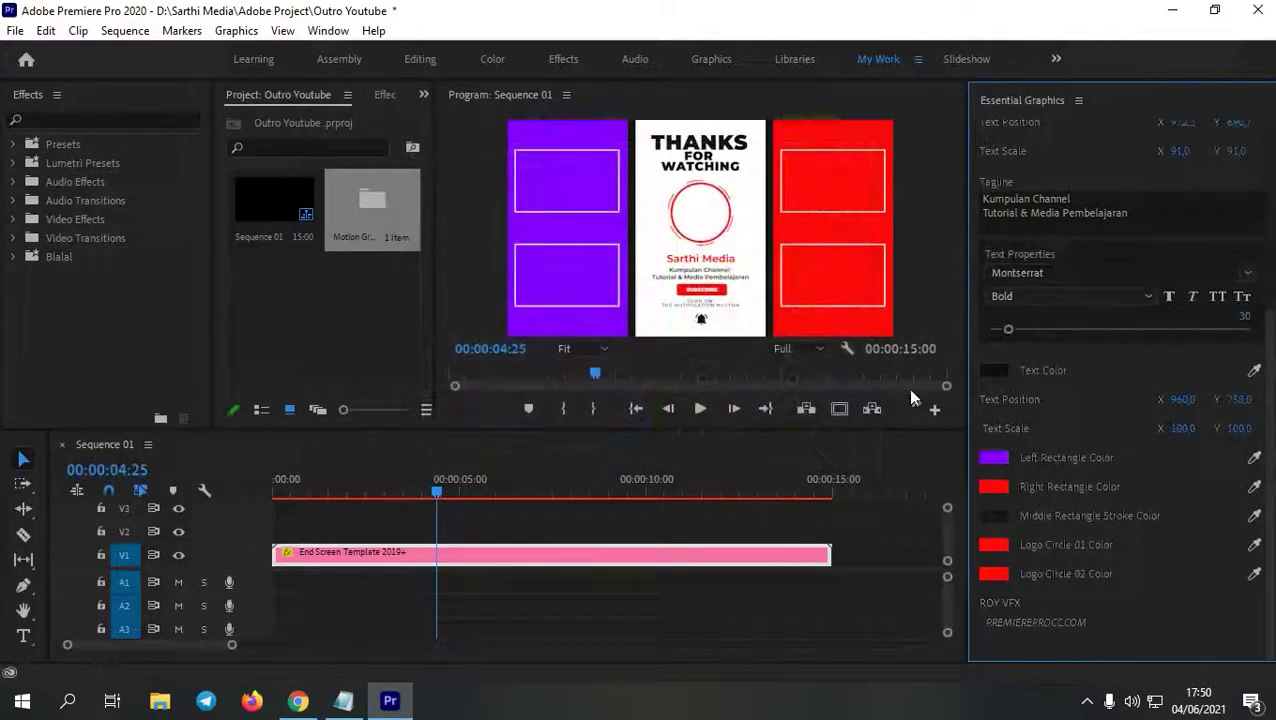
Step: Copy the 8400FF hex value from the left rectangle and apply it to the right rectangle
left_click(990, 488)
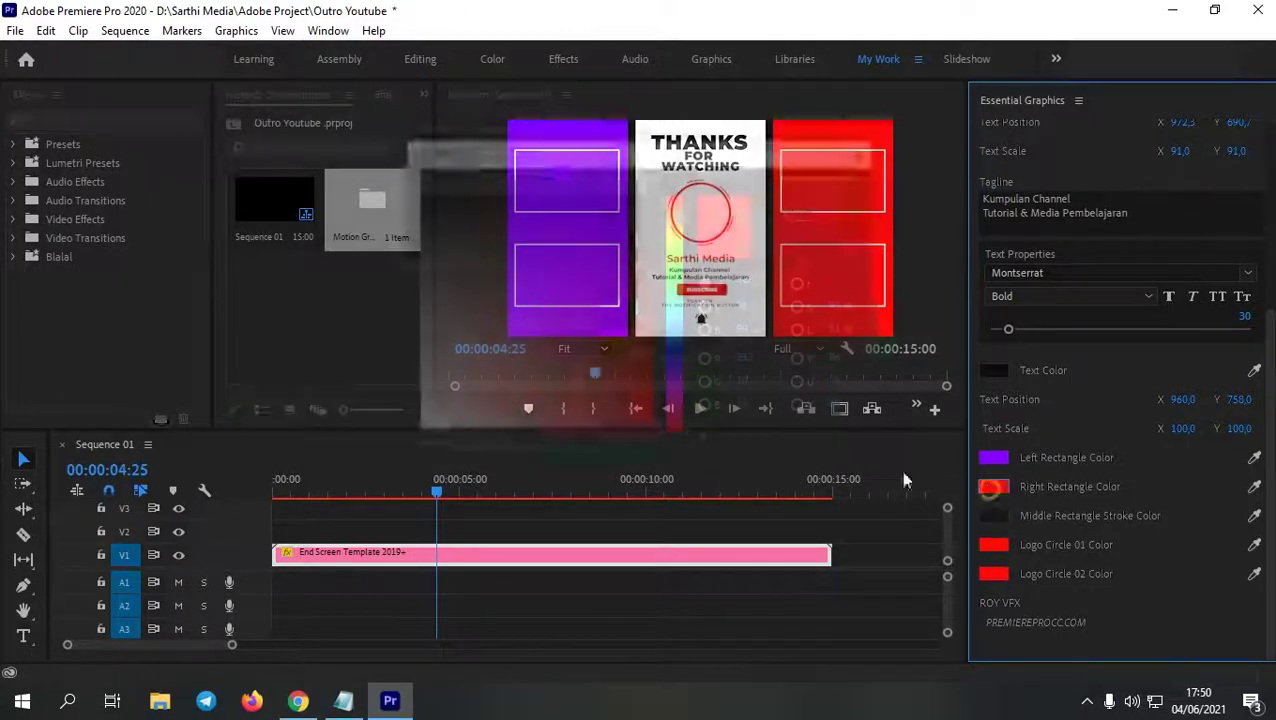
left_click(833, 183)
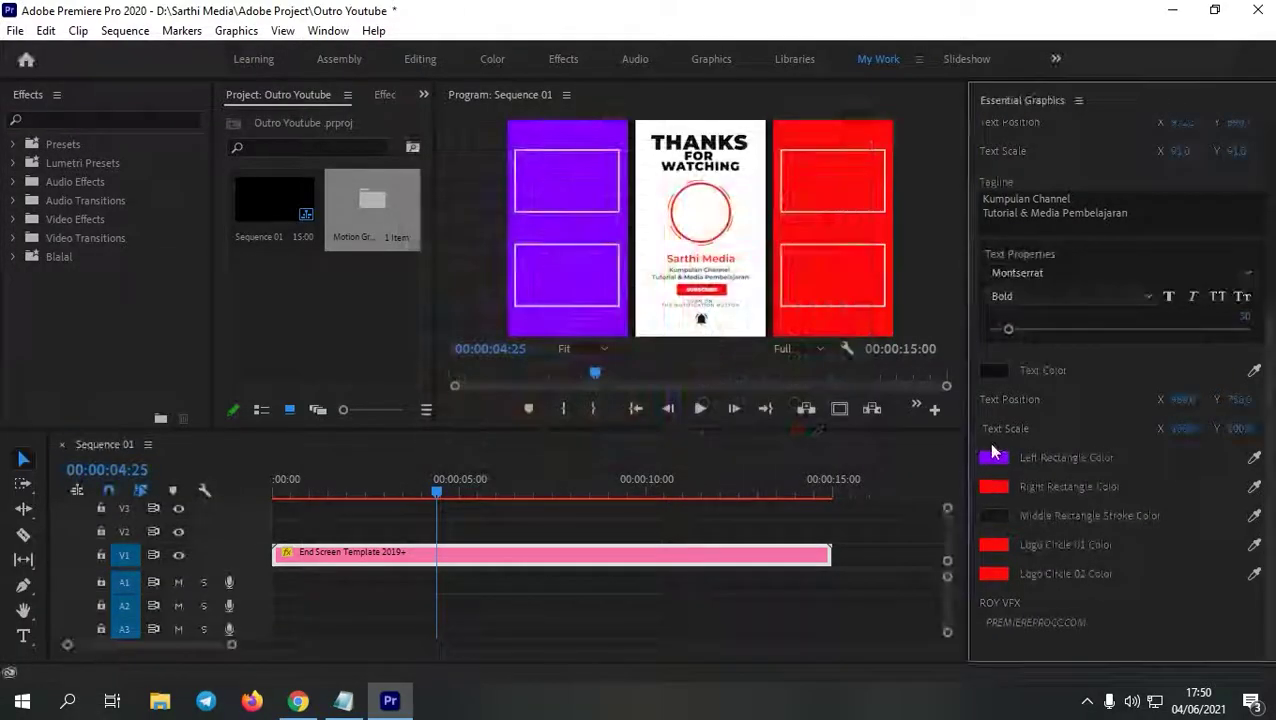
left_click(993, 457)
left_click(770, 438)
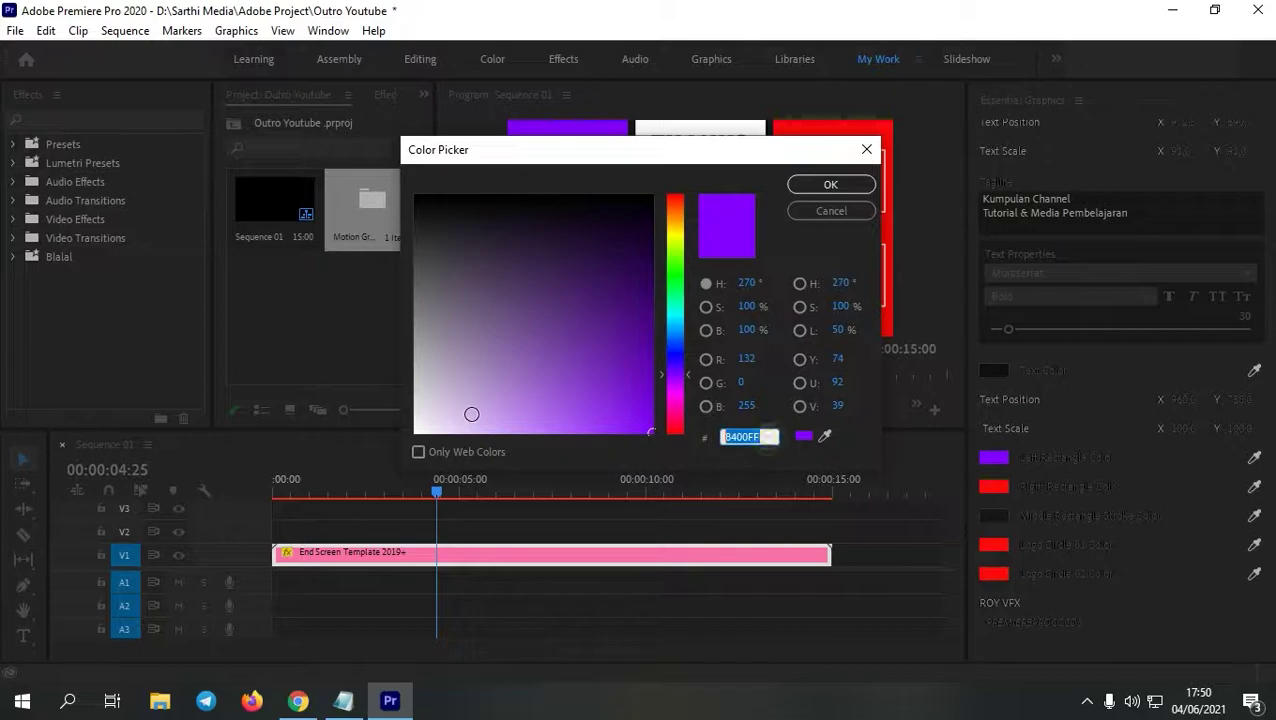
left_click(855, 186)
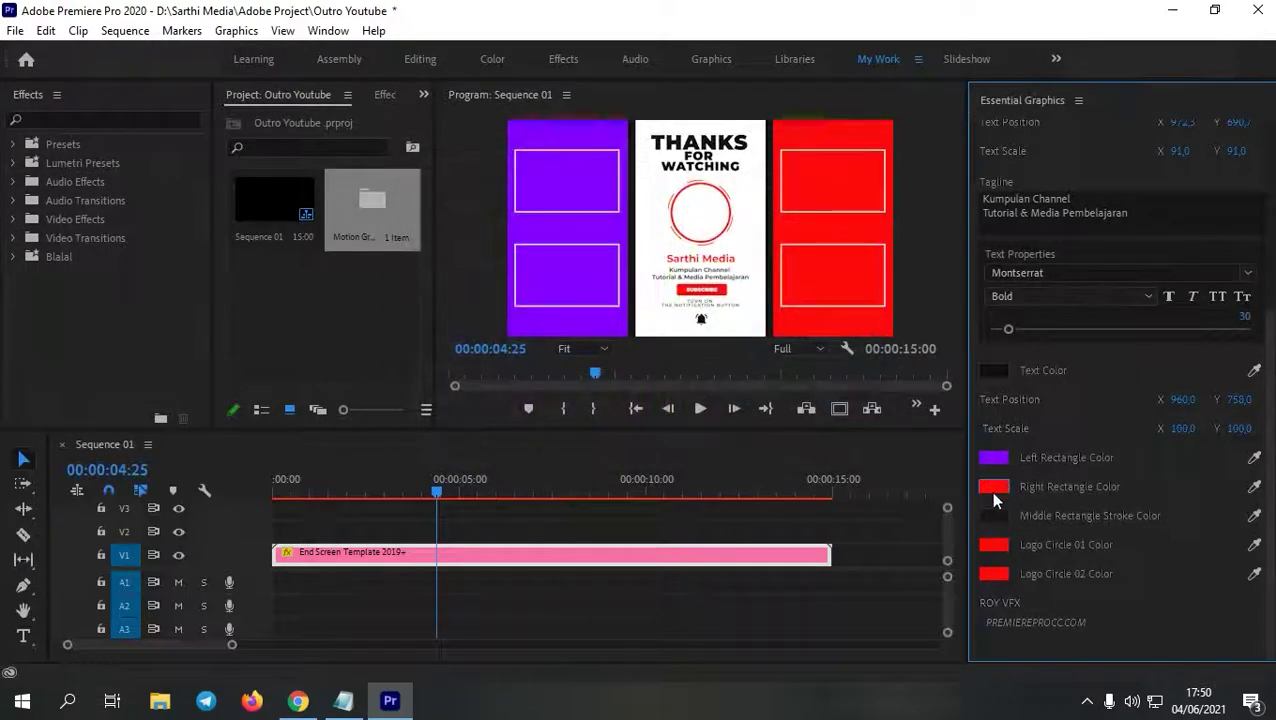
left_click(993, 487)
left_click(760, 438)
type("8400FF")
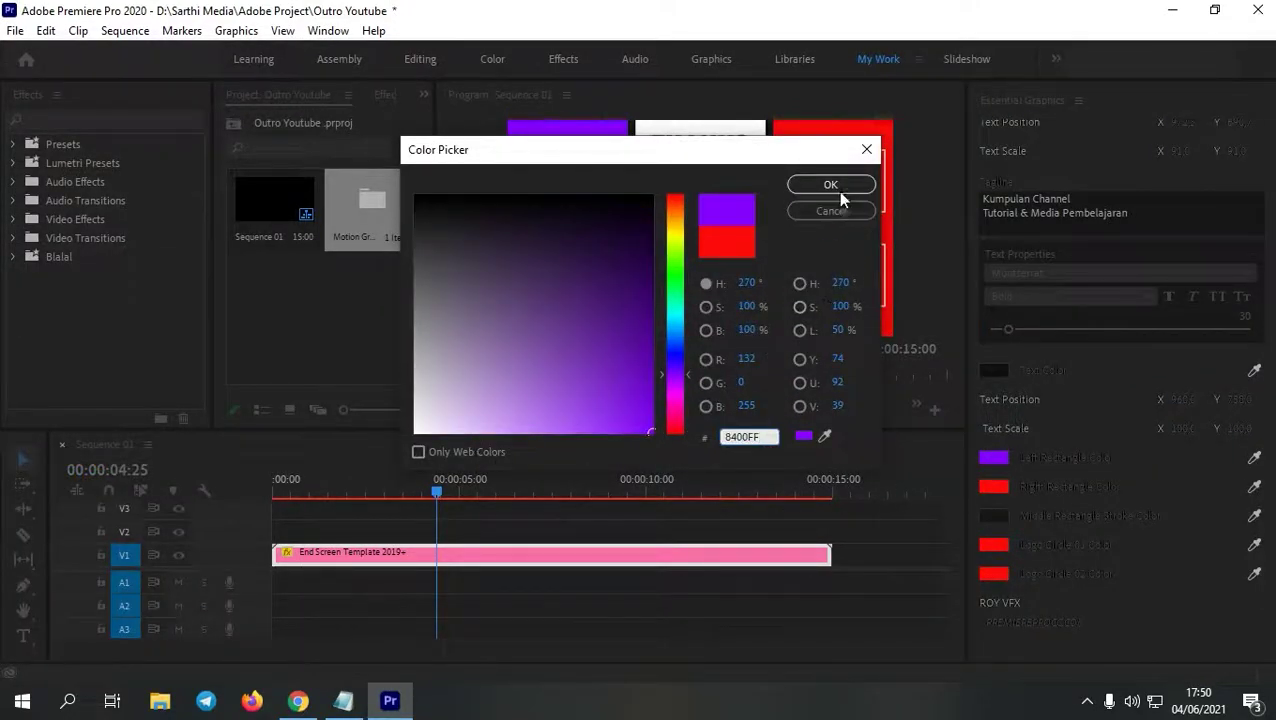
left_click(835, 190)
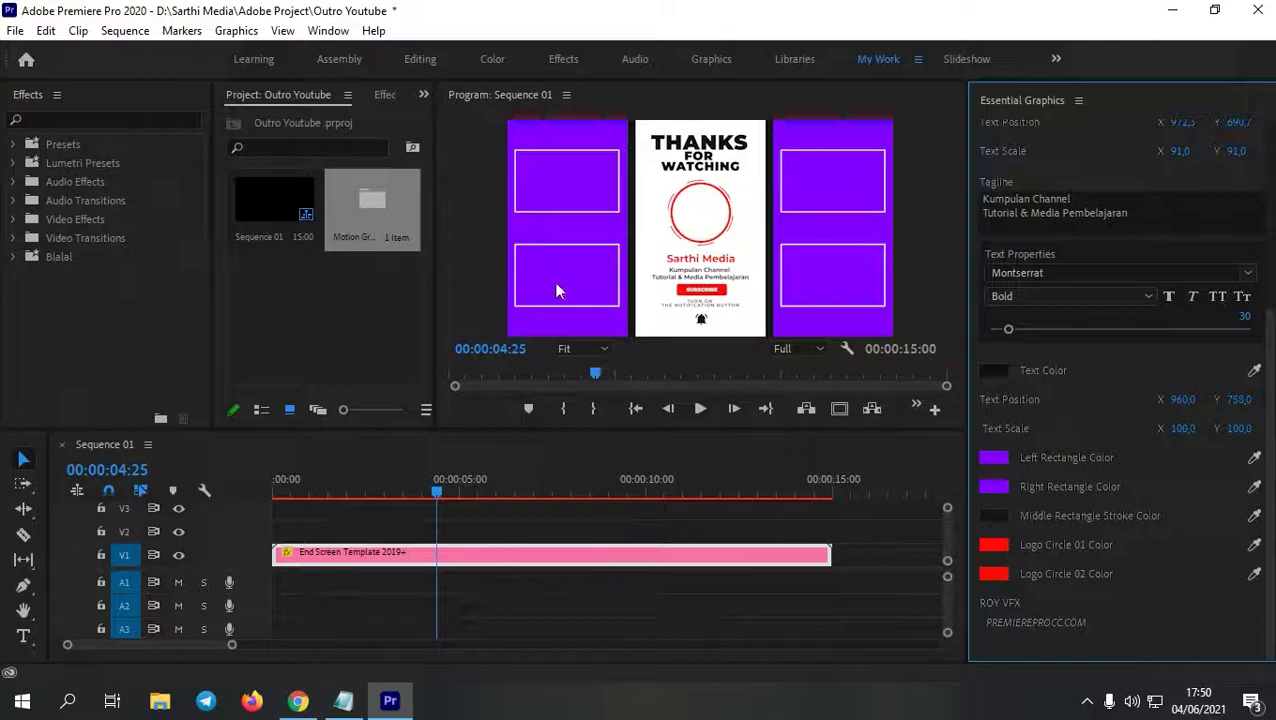
Step: Give the middle rectangle a bright yellow FFD800 border
left_click(993, 515)
mouse_move(673, 298)
left_mouse_down()
mouse_move(676, 330)
mouse_move(690, 228)
left_mouse_up()
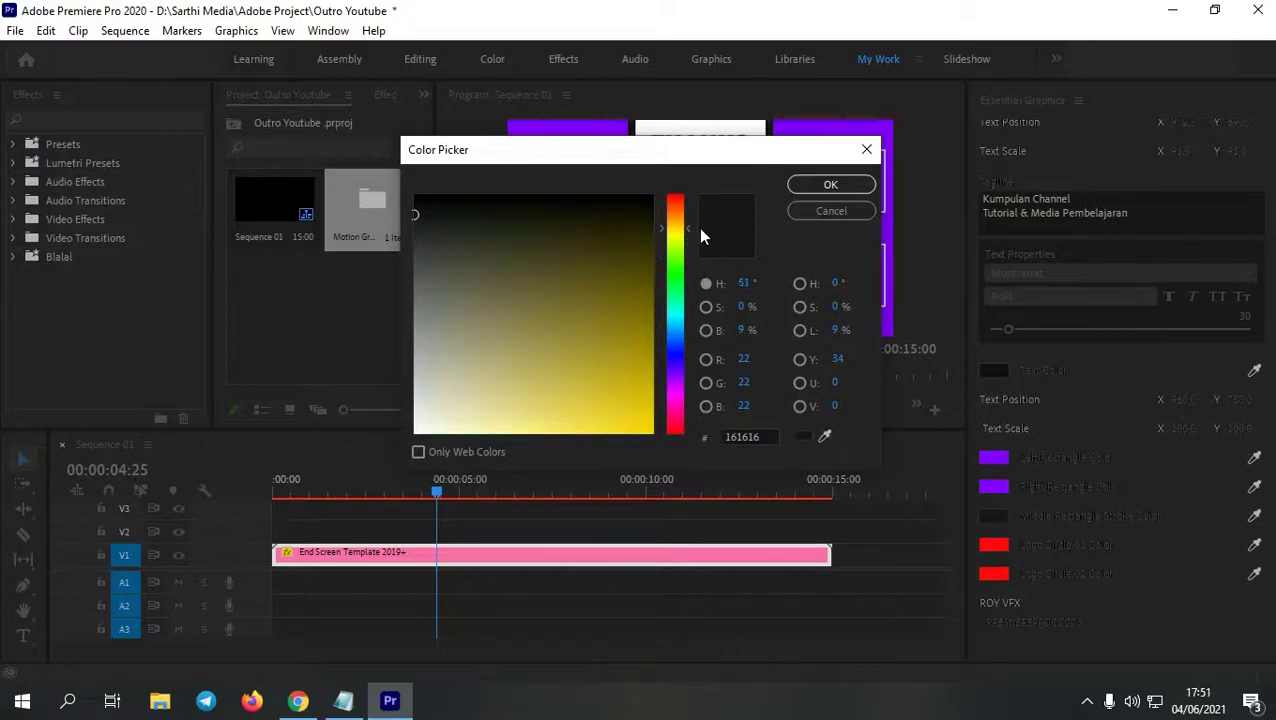
left_click_drag(528, 320, 652, 433)
left_click(850, 183)
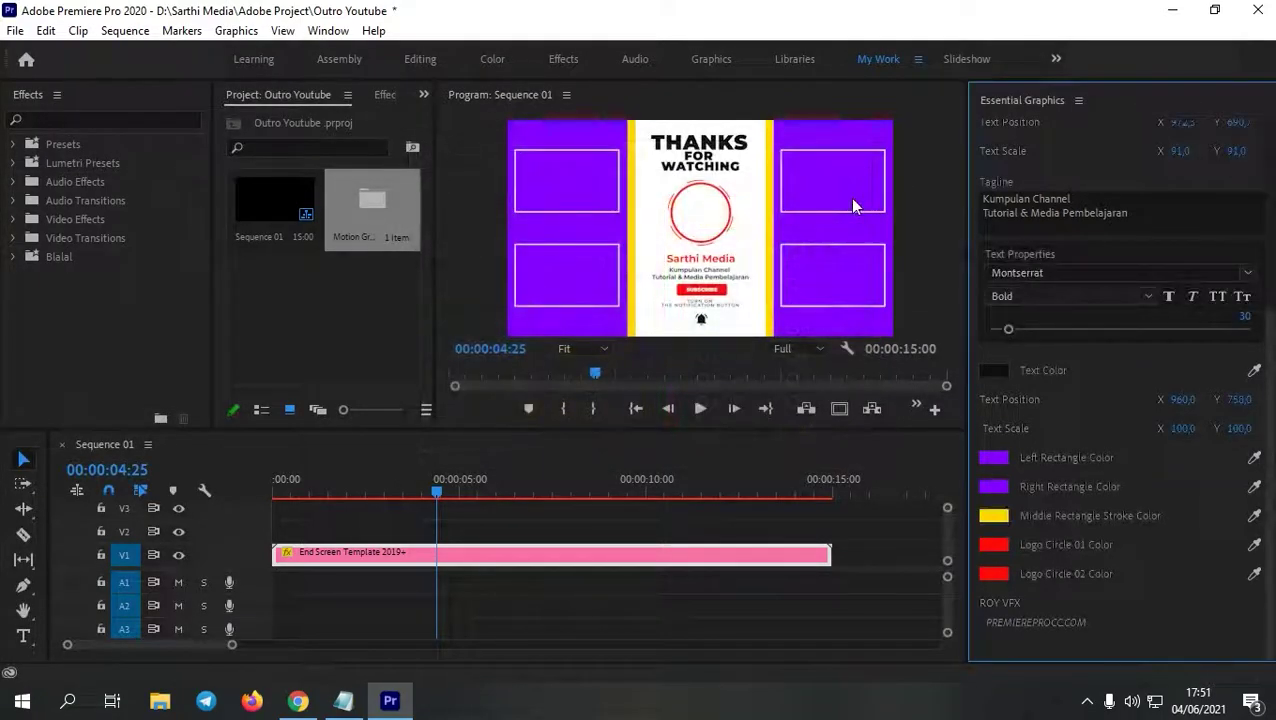
left_click(1004, 514)
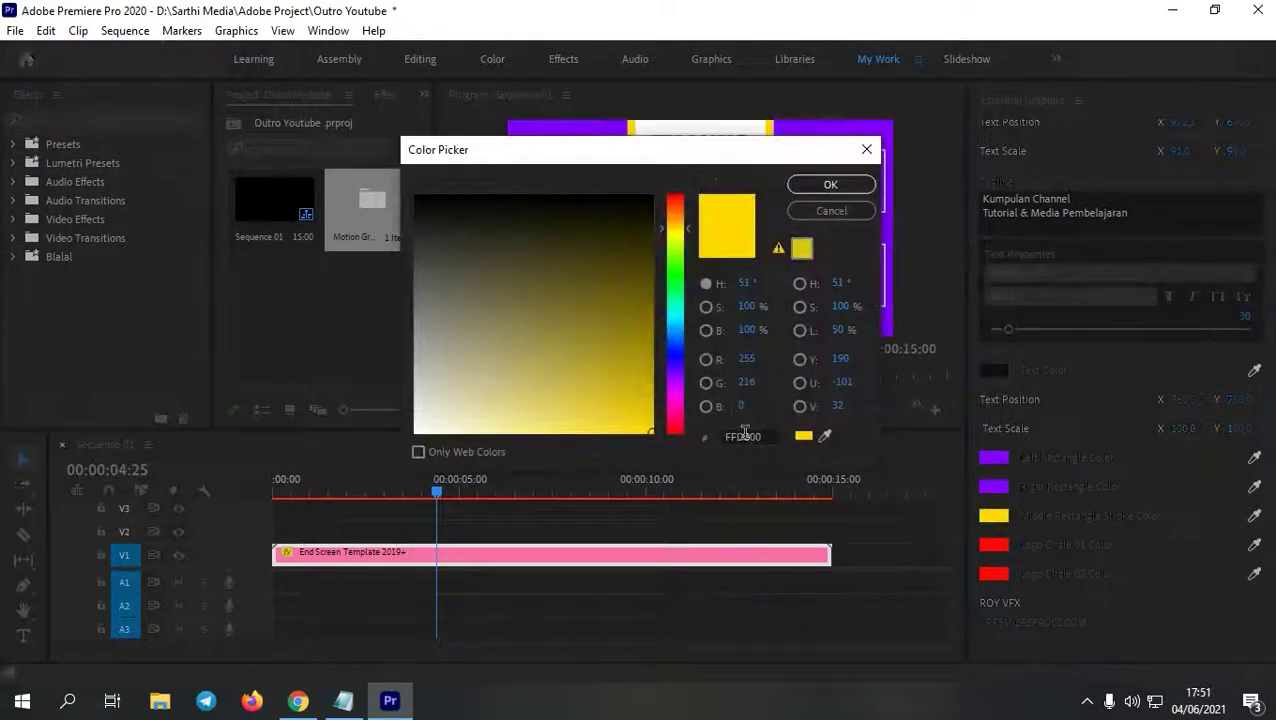
left_click(835, 211)
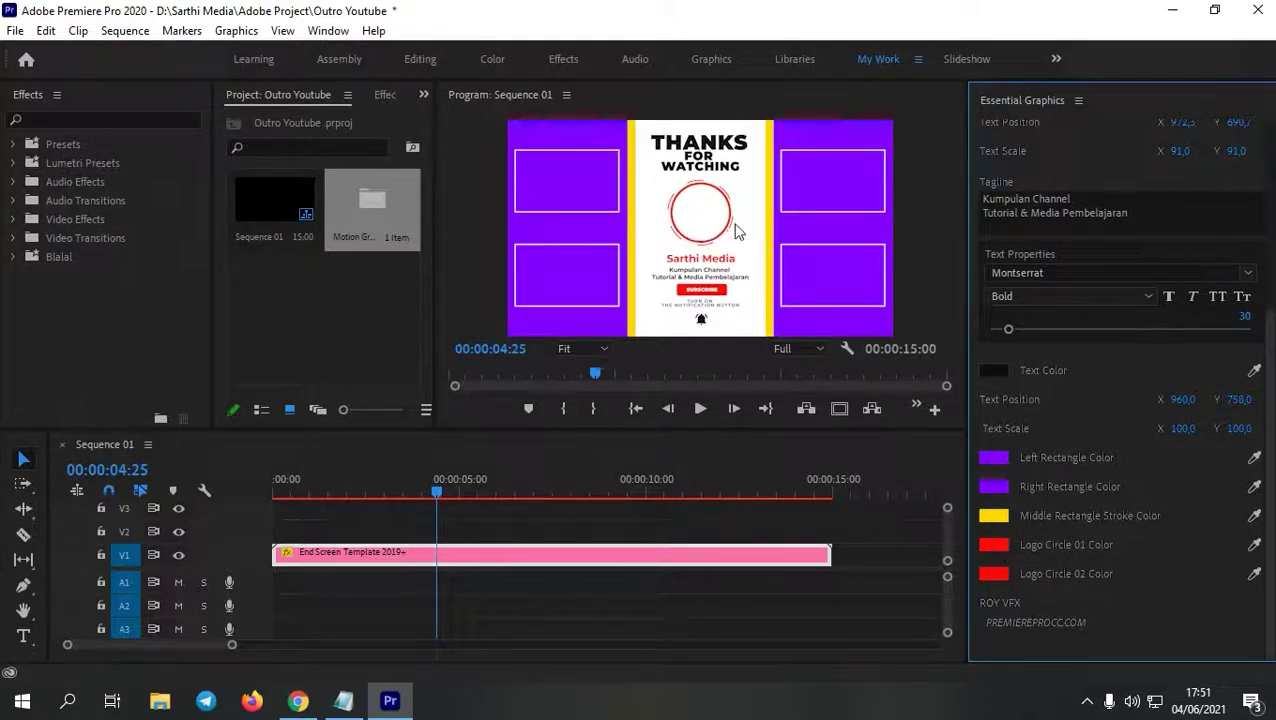
Step: Recolour Logo Circle 01 blue and Logo Circle 02 magenta (FC0AE8)
left_click(1004, 550)
mouse_move(674, 335)
left_mouse_down()
mouse_move(684, 403)
mouse_move(684, 380)
left_mouse_up()
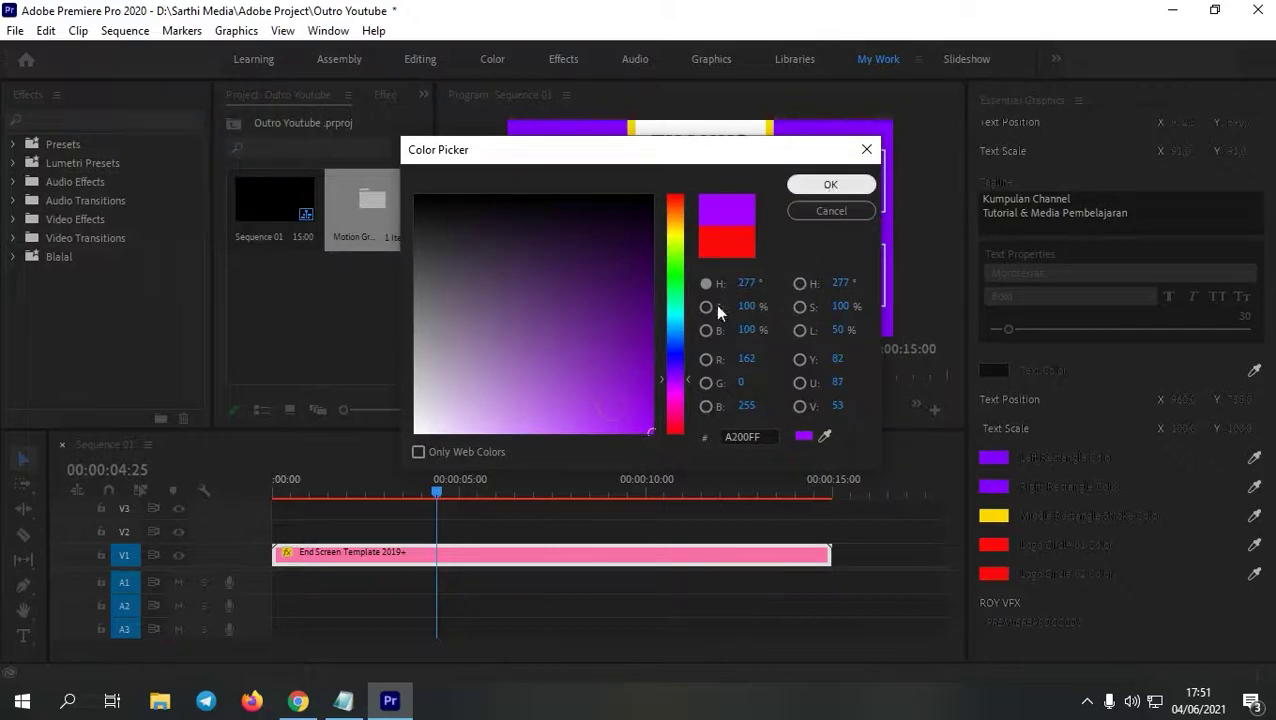
left_click_drag(676, 395, 677, 354)
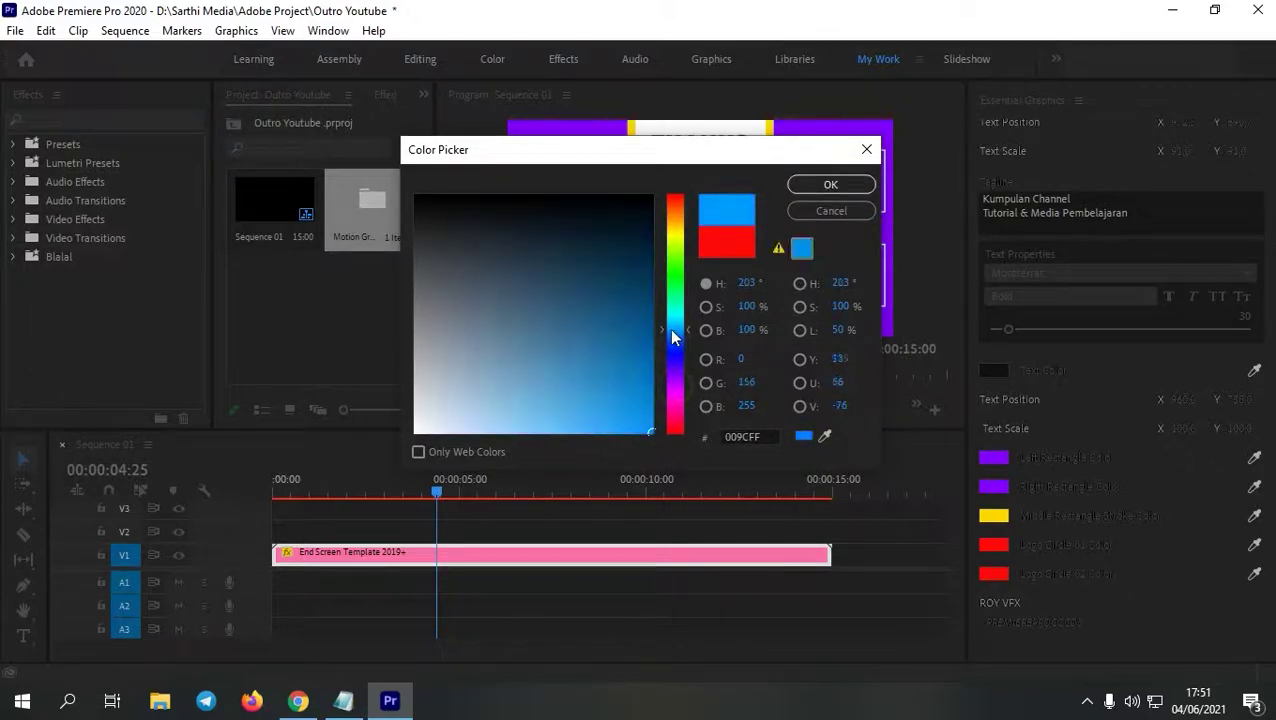
left_click(826, 188)
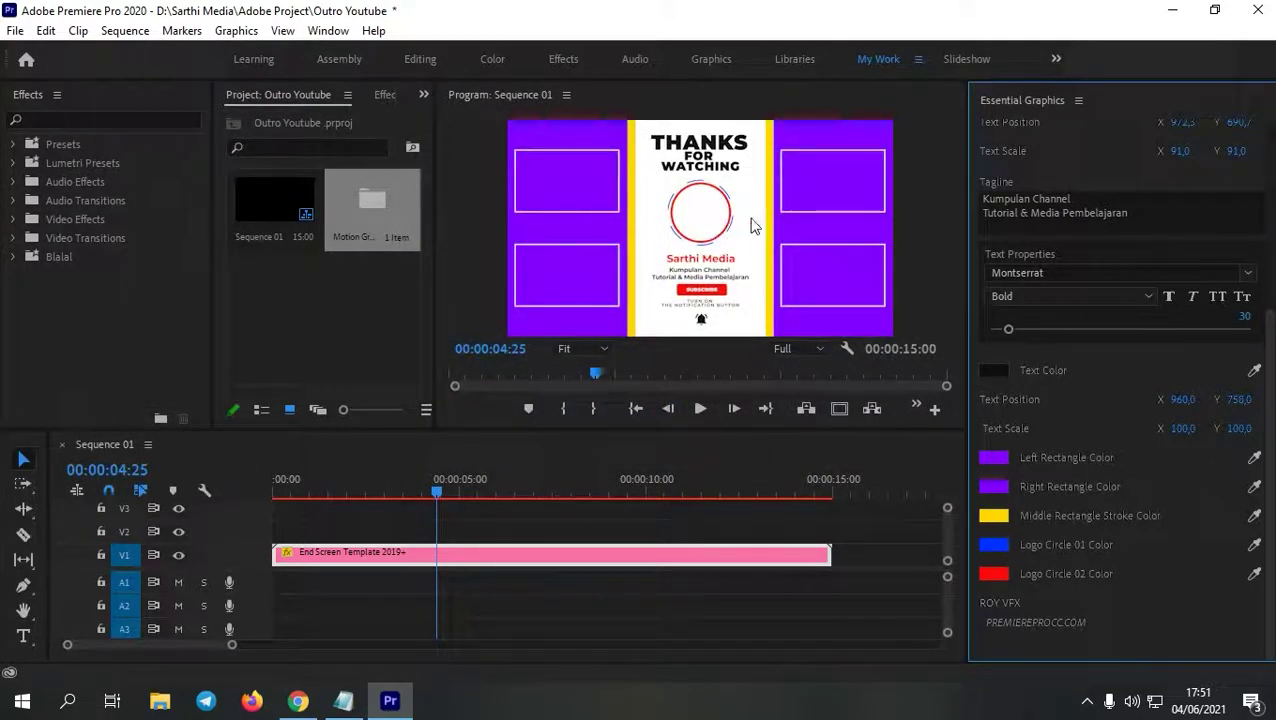
left_click(995, 575)
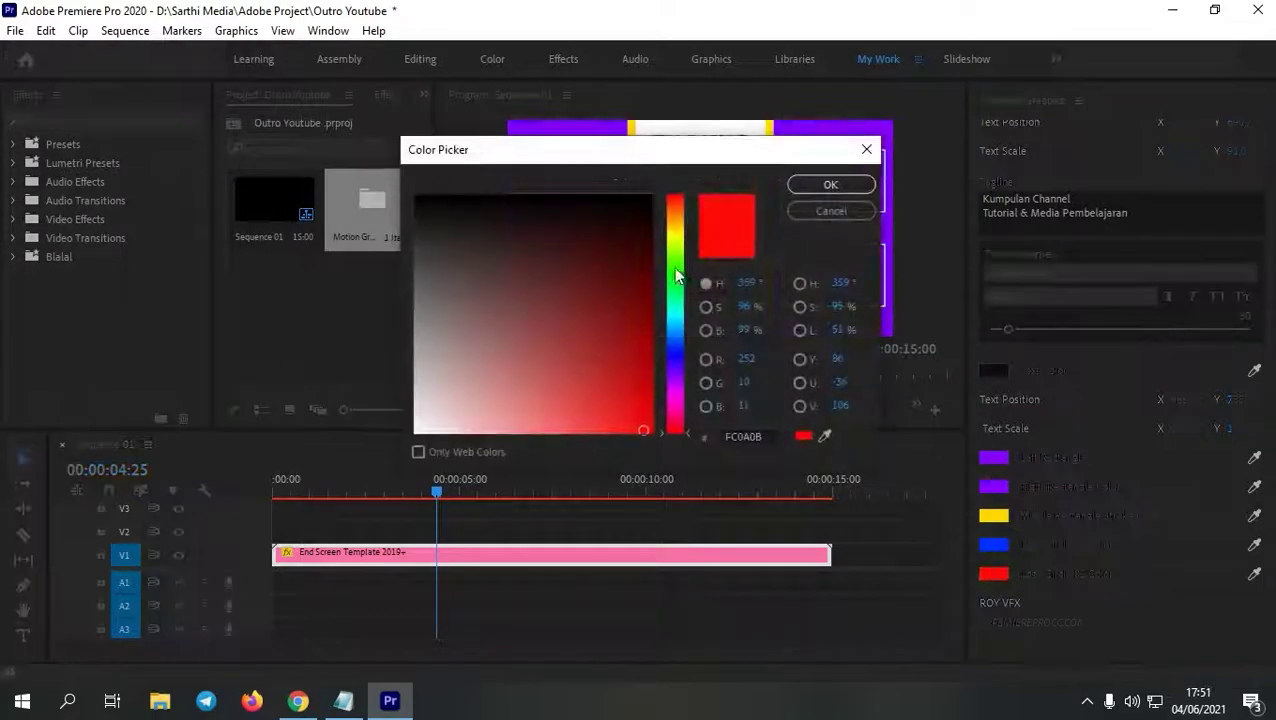
mouse_move(689, 400)
left_mouse_down()
mouse_move(650, 347)
mouse_move(641, 244)
mouse_move(705, 396)
left_mouse_up()
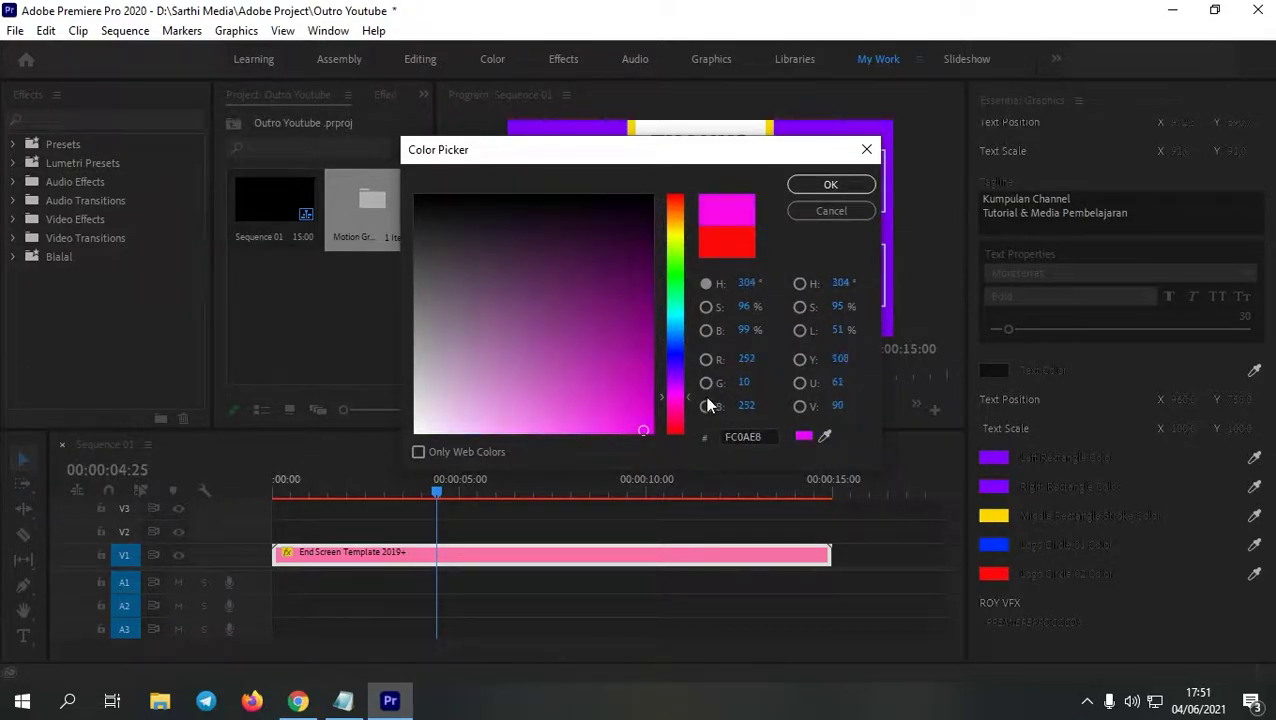
left_click(830, 184)
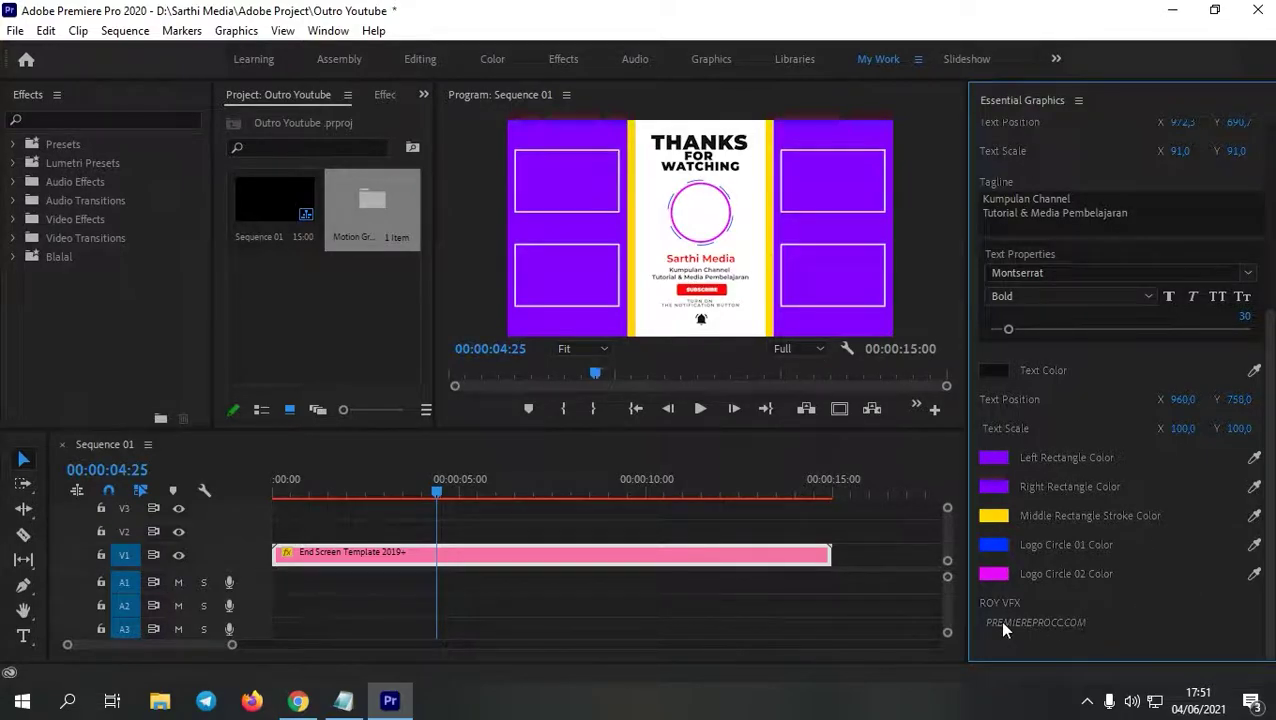
scroll(1155, 535, "up", 5)
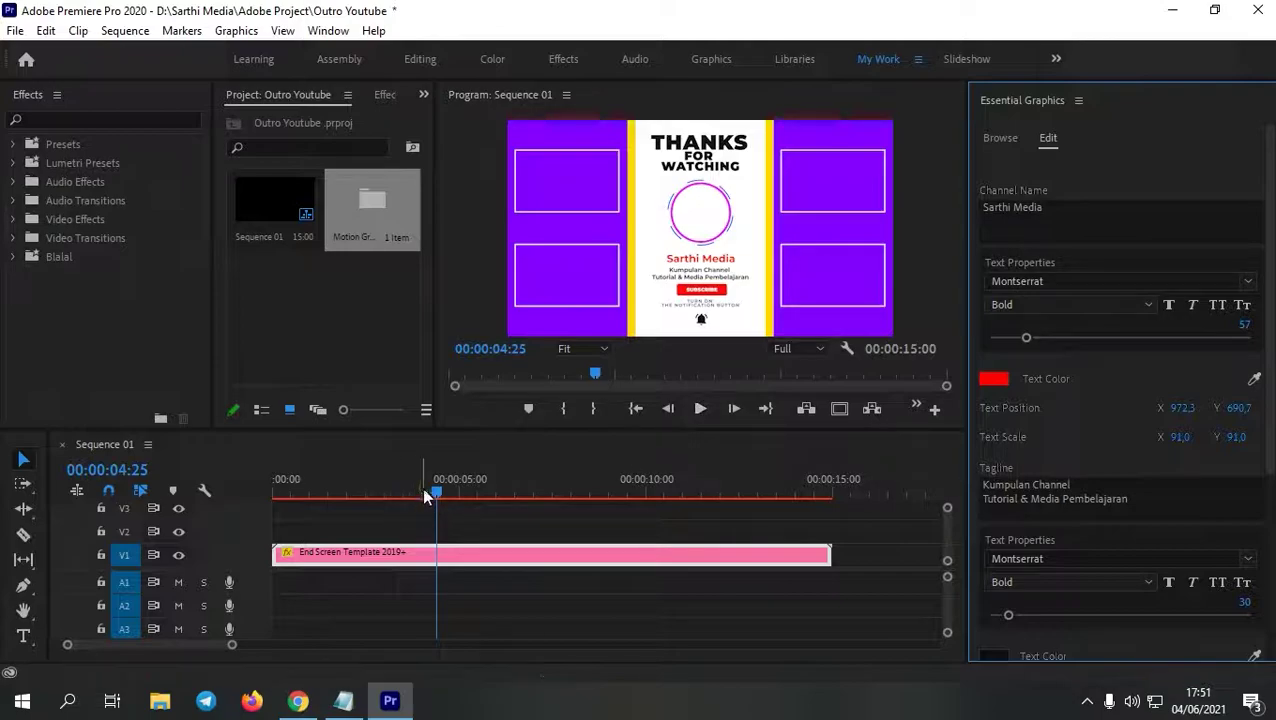
left_click(622, 470)
key("Home")
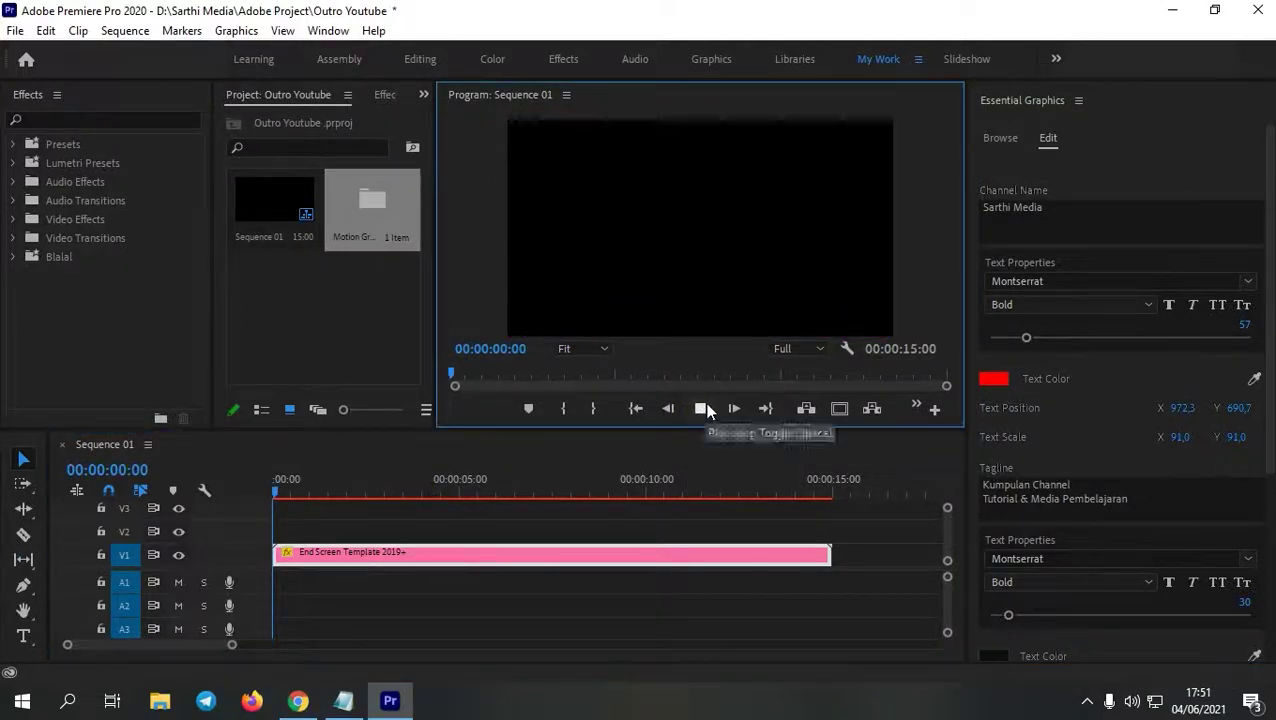
left_click(703, 408)
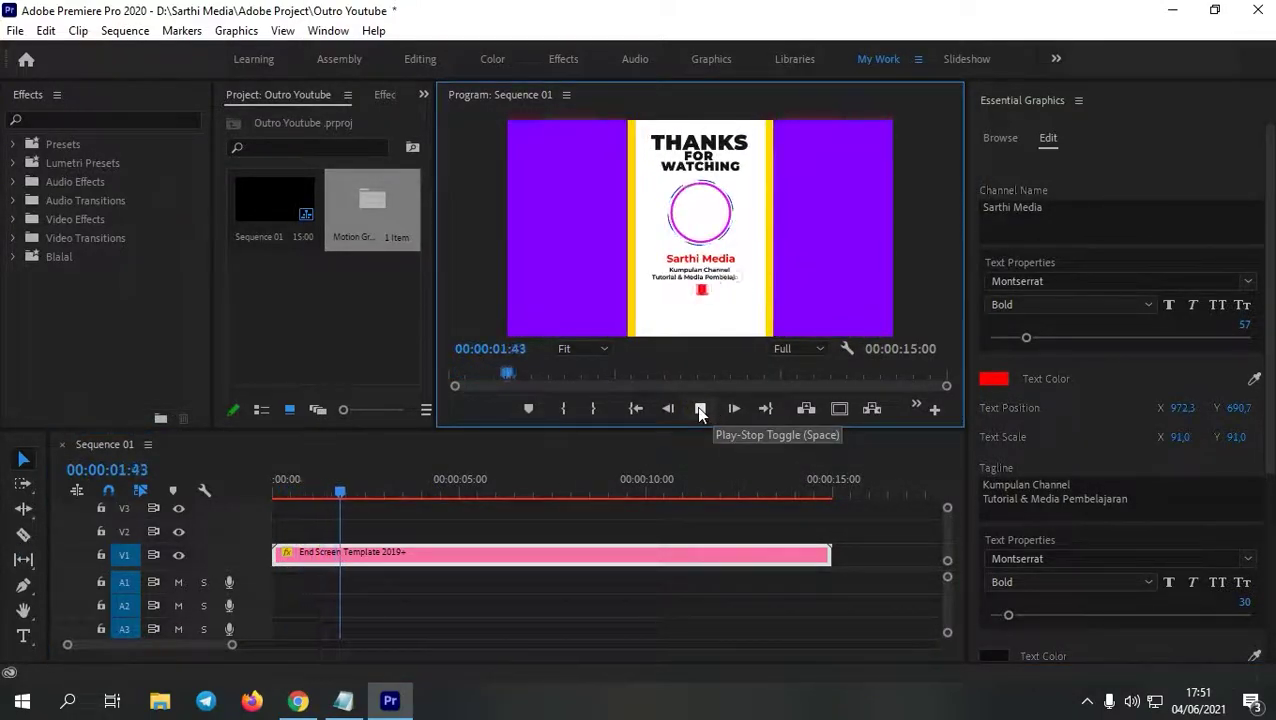
left_click(698, 408)
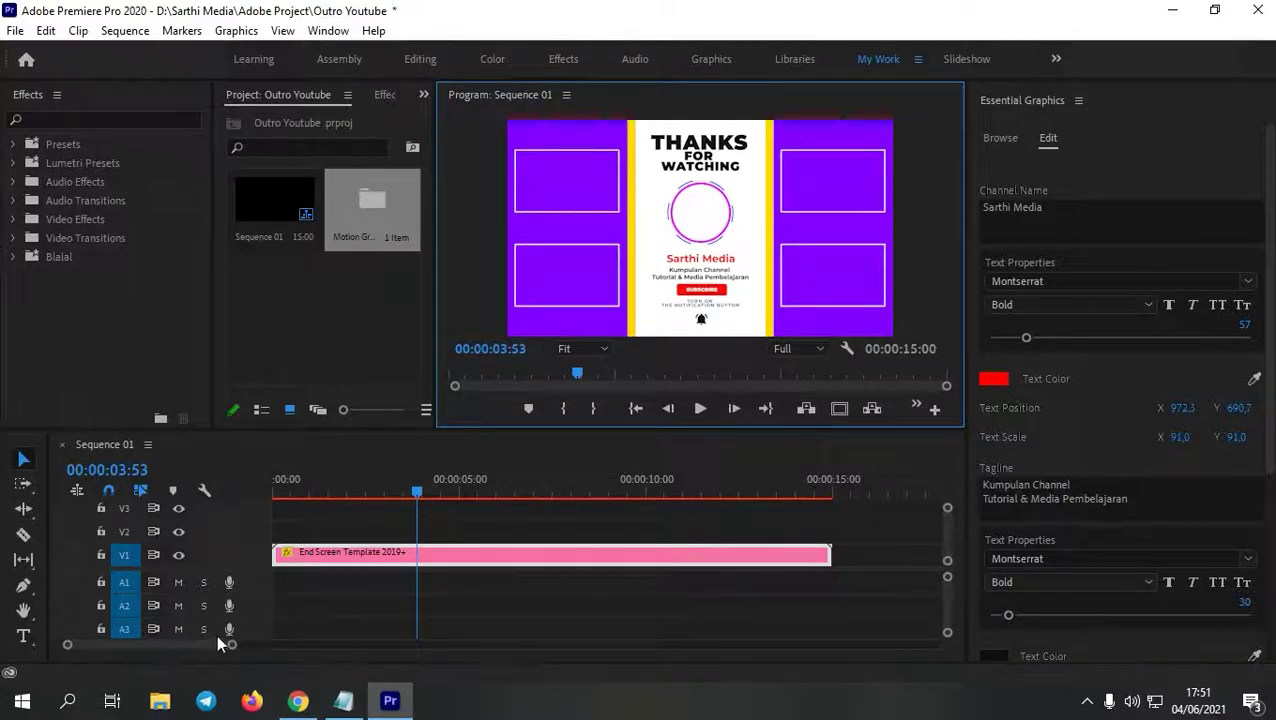
mouse_move(230, 650)
left_mouse_down()
mouse_move(400, 650)
mouse_move(289, 645)
left_mouse_up()
left_click(458, 592)
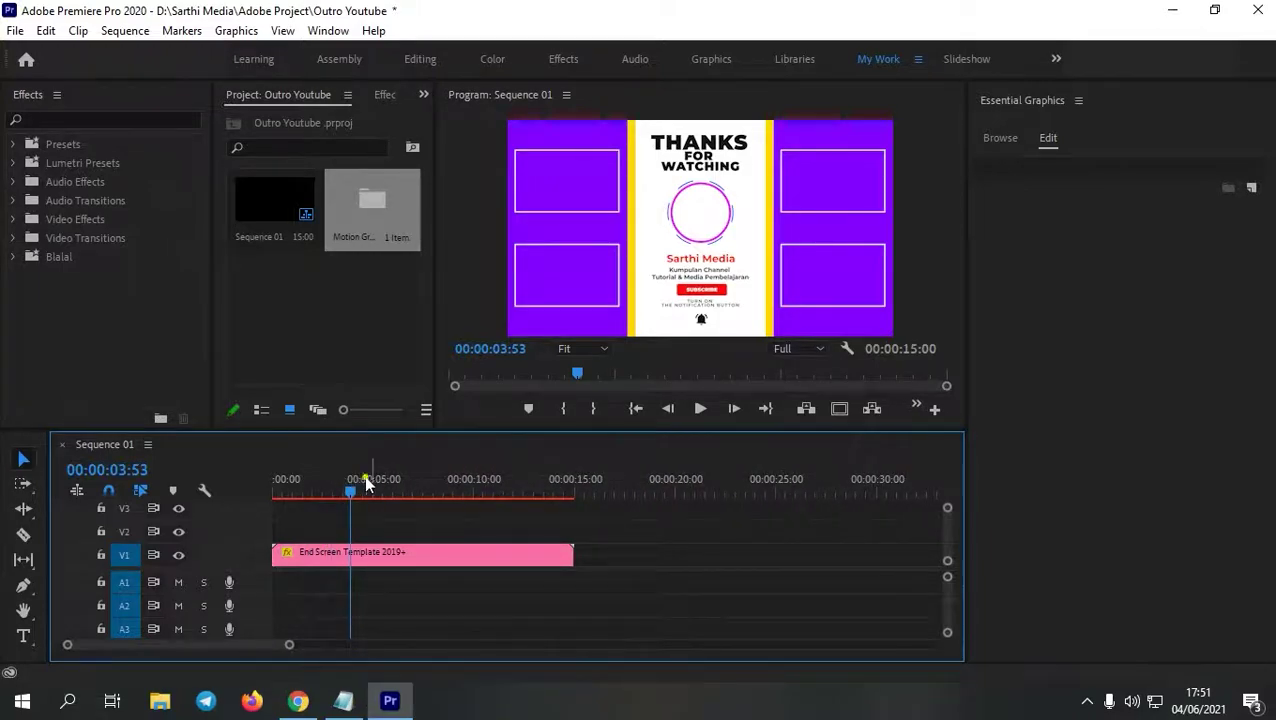
left_click_drag(364, 475, 226, 502)
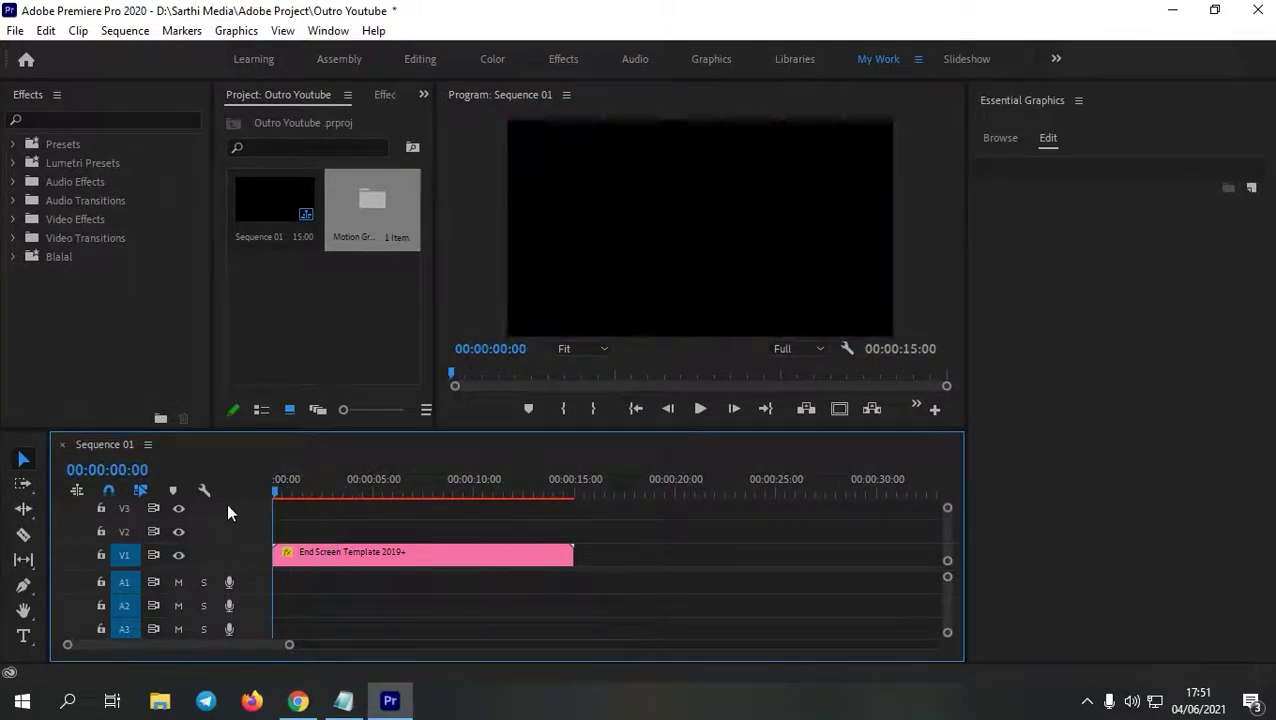
Step: Import a music track from Sarthi Media > Sound yang sering gua pakai > Audiojungle and place it at 0 on A1
double_click(341, 322)
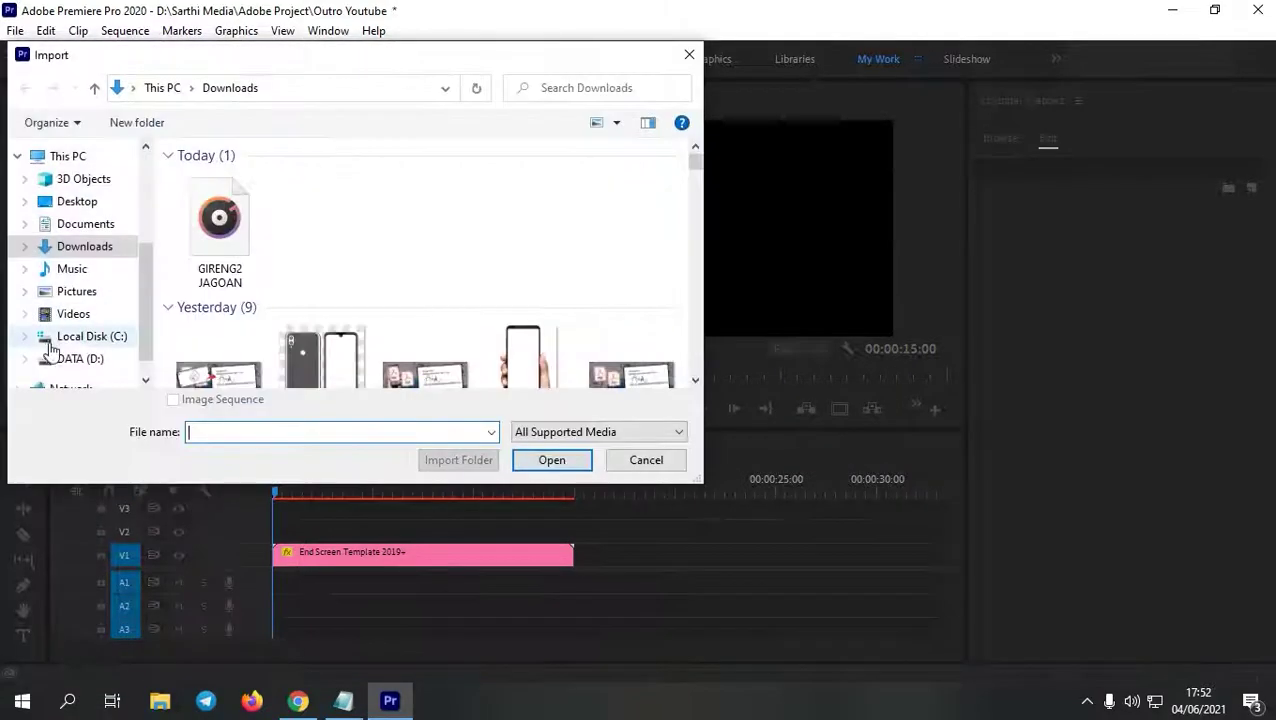
left_click(82, 358)
key("s")
key("Return")
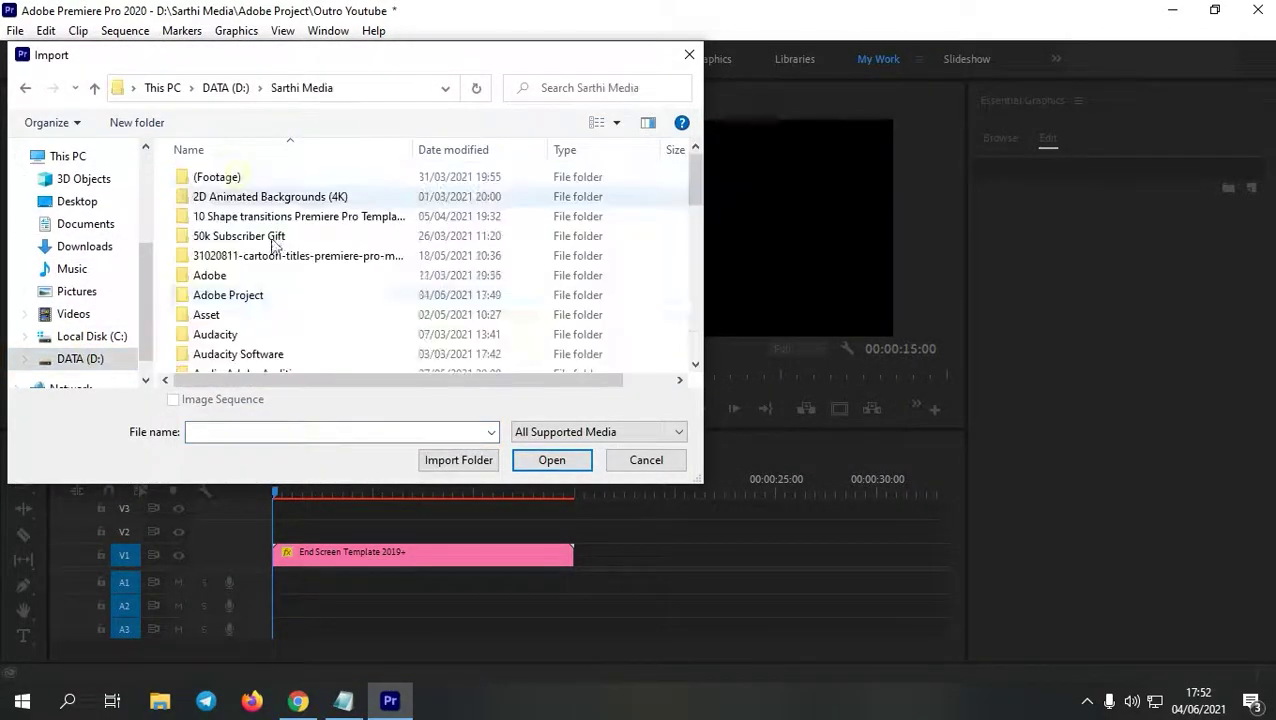
key("s")
double_click(283, 251)
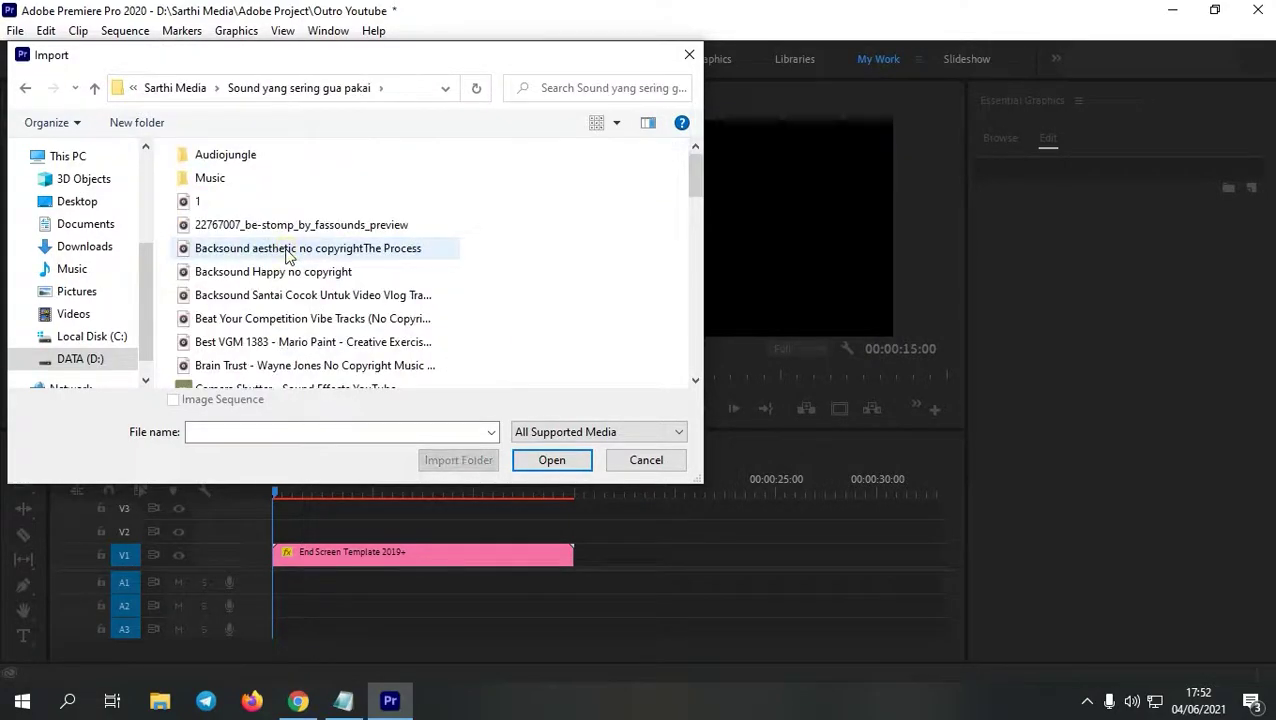
double_click(256, 180)
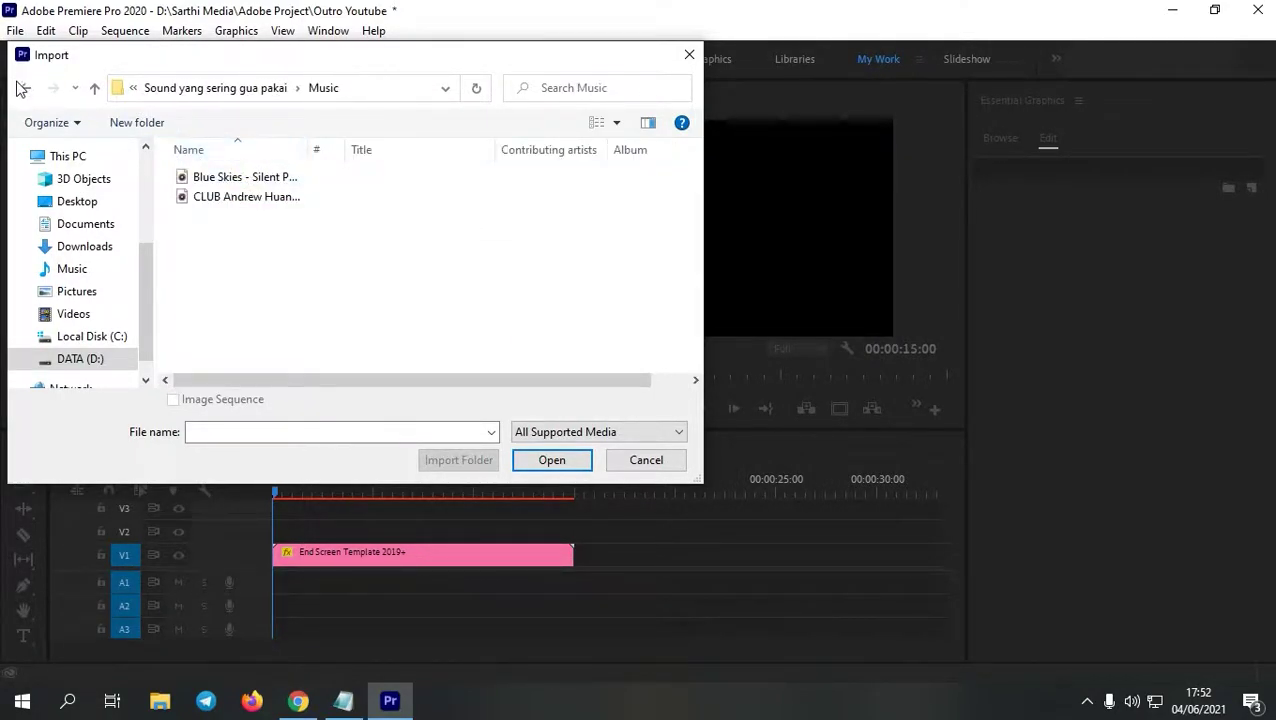
left_click(20, 88)
double_click(251, 162)
double_click(250, 197)
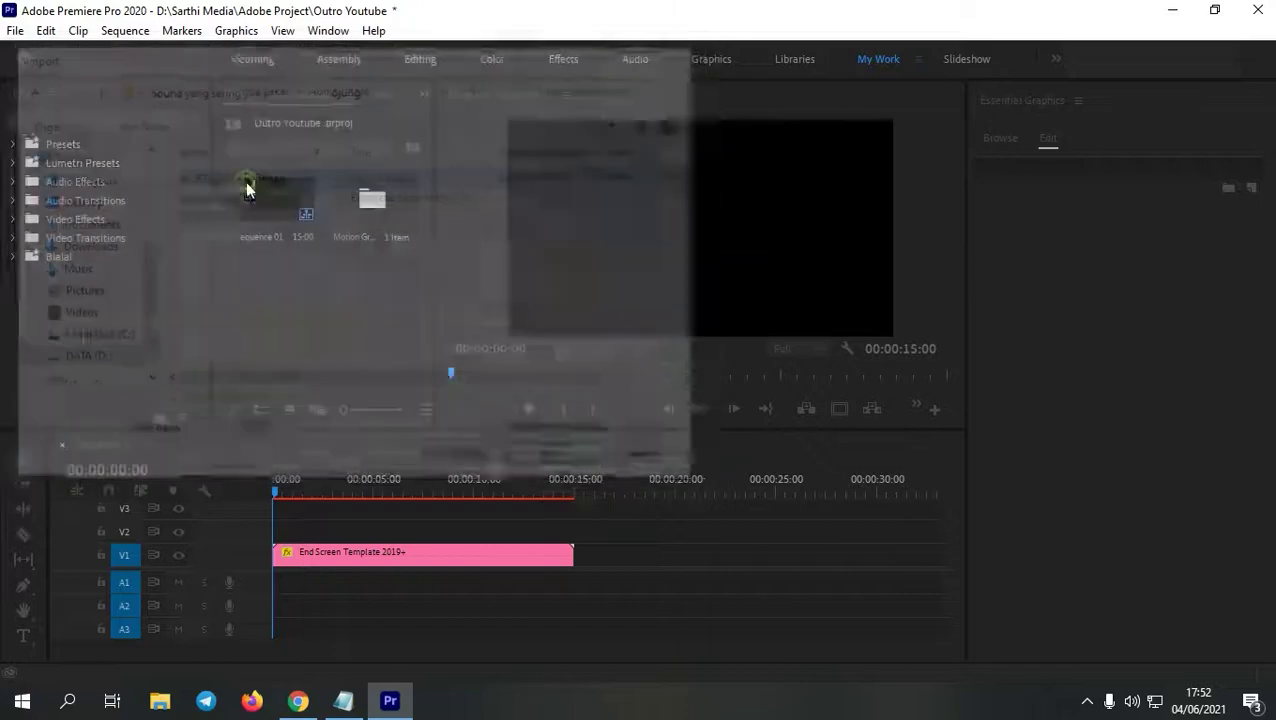
left_click_drag(414, 515, 280, 585)
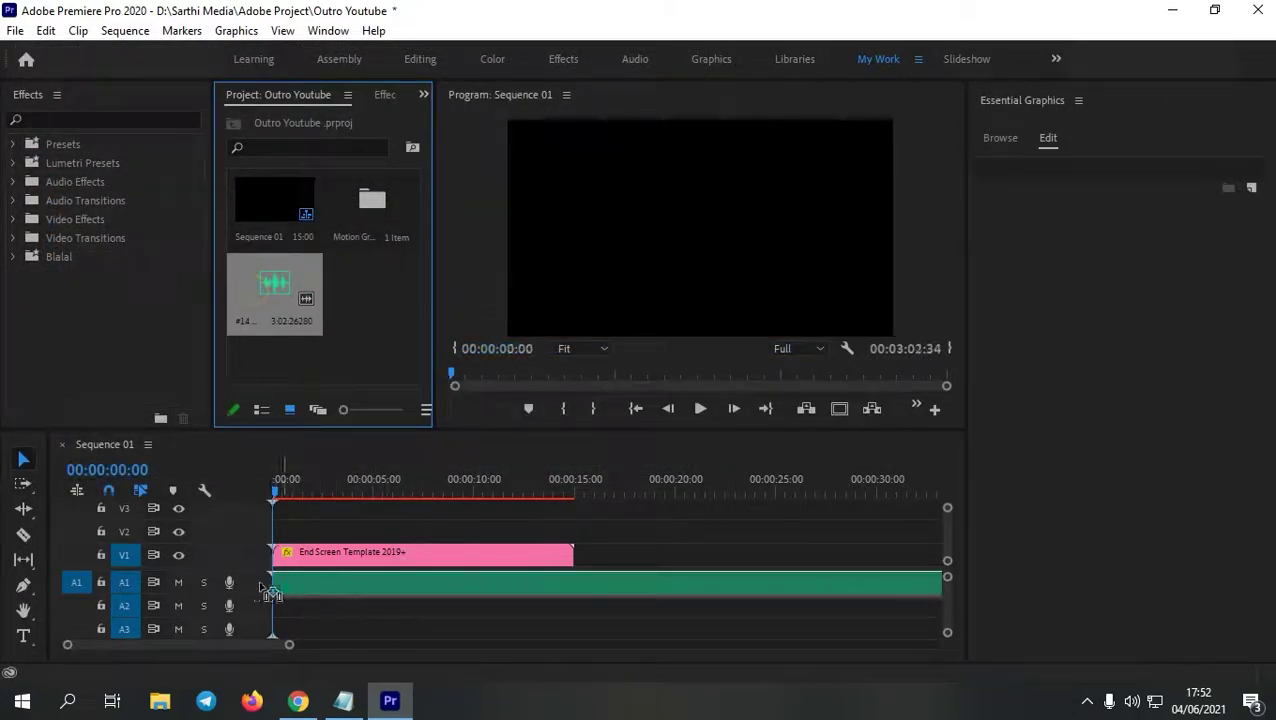
Step: Preview the sequence, then trim the A1 music's end edge to 00:00:15:00, matching the end-screen clip
left_click(699, 410)
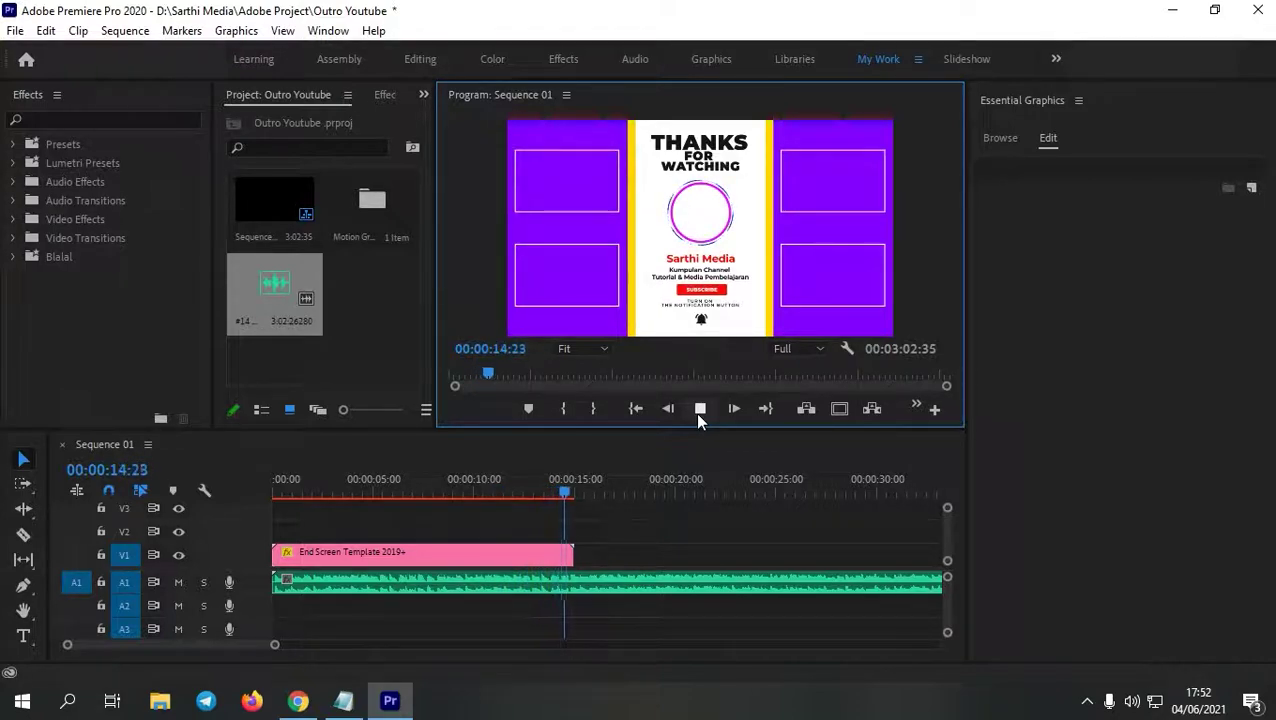
left_click(698, 412)
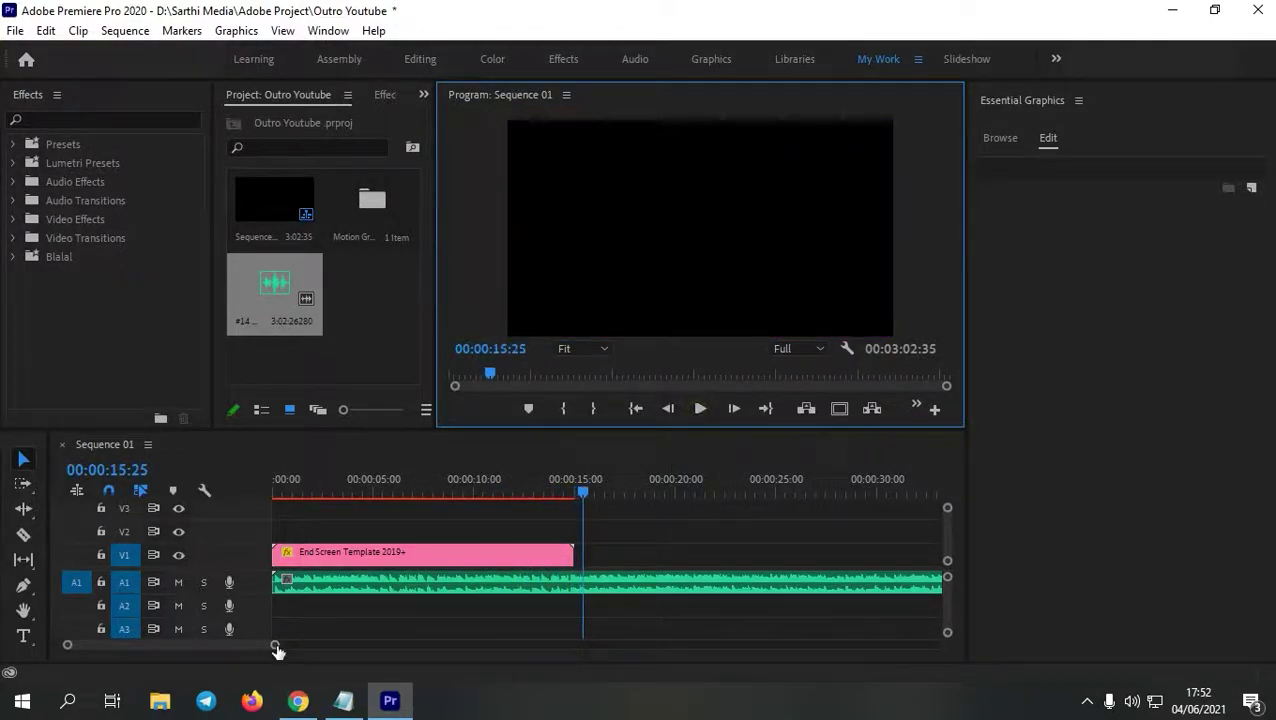
left_click_drag(277, 646, 614, 645)
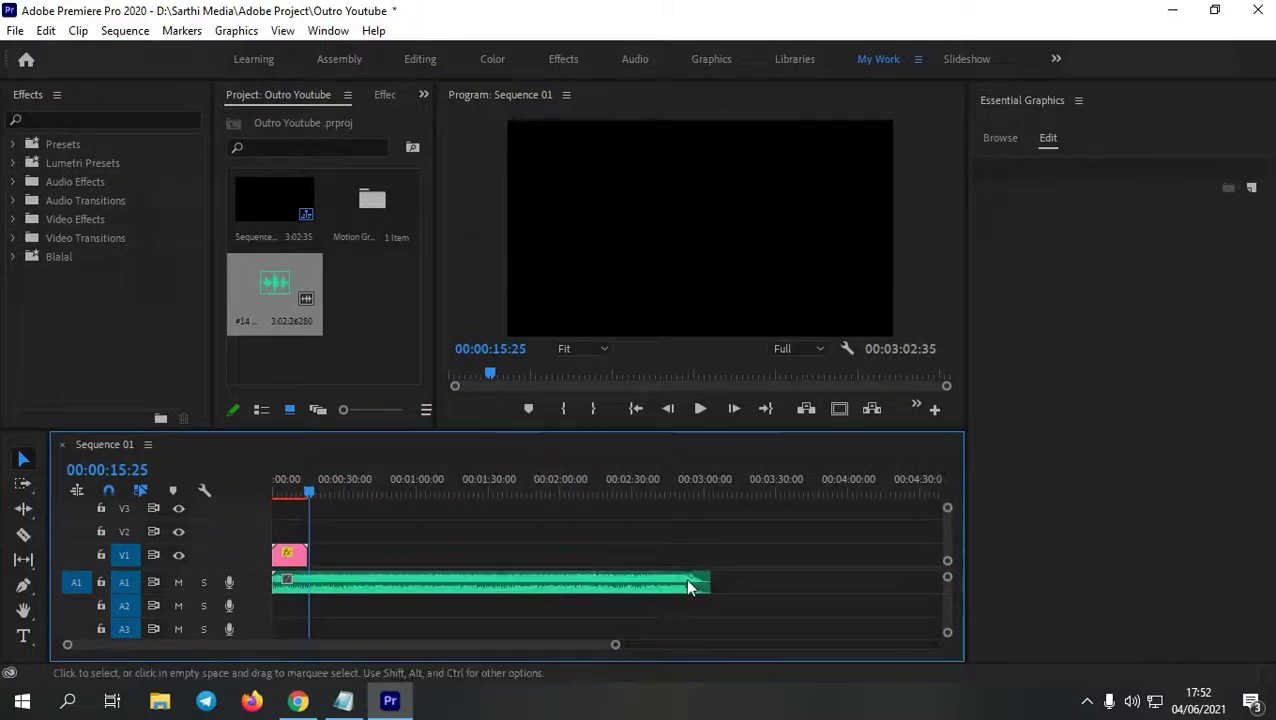
left_click_drag(705, 584, 314, 596)
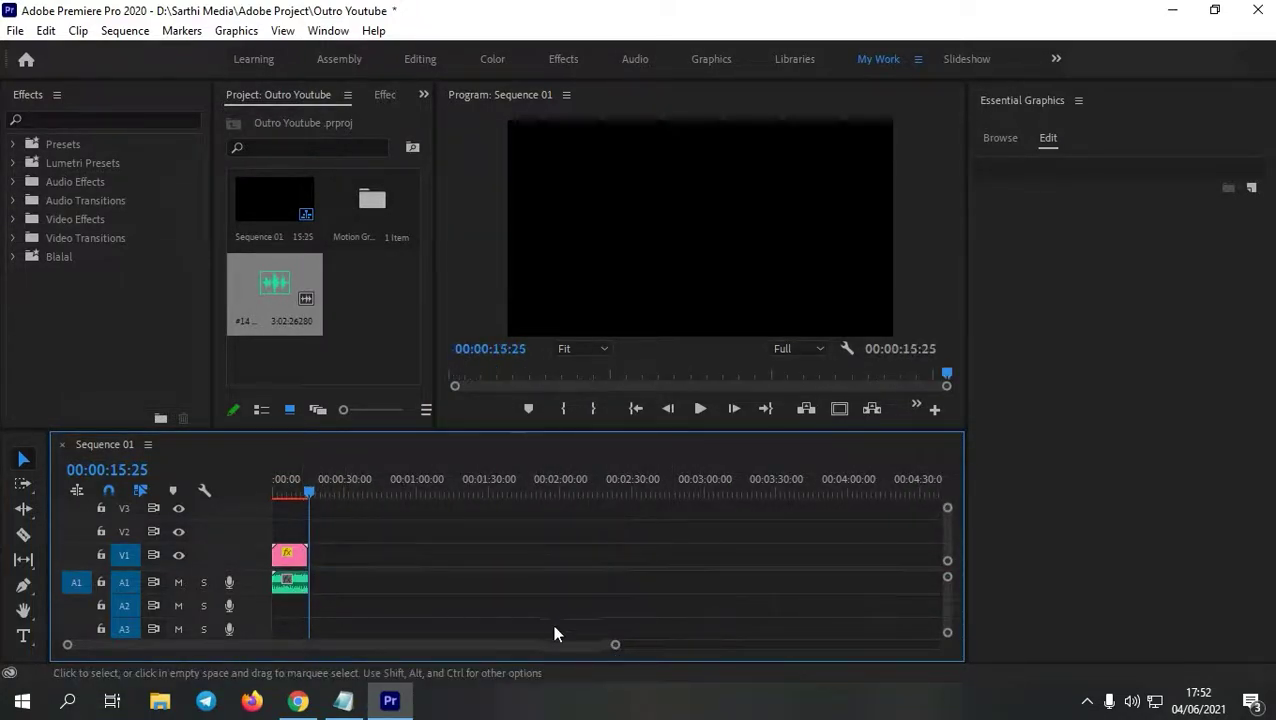
left_click_drag(610, 646, 158, 645)
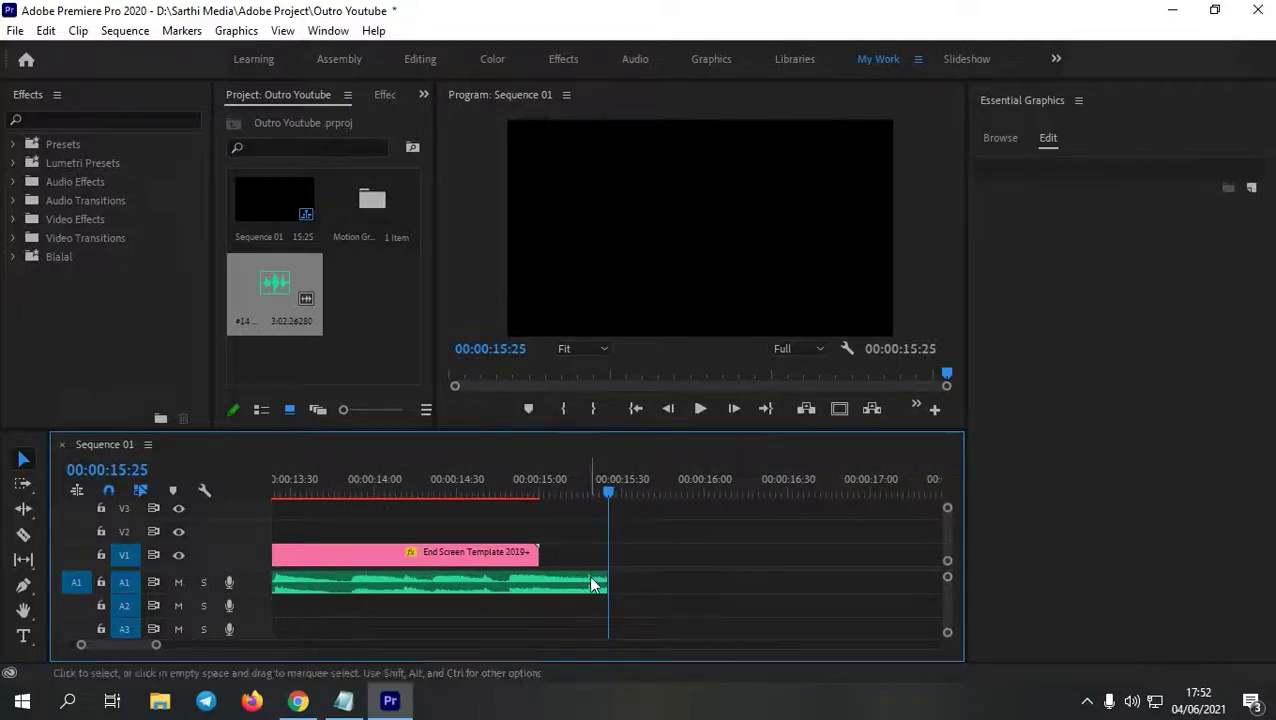
left_click_drag(605, 582, 538, 584)
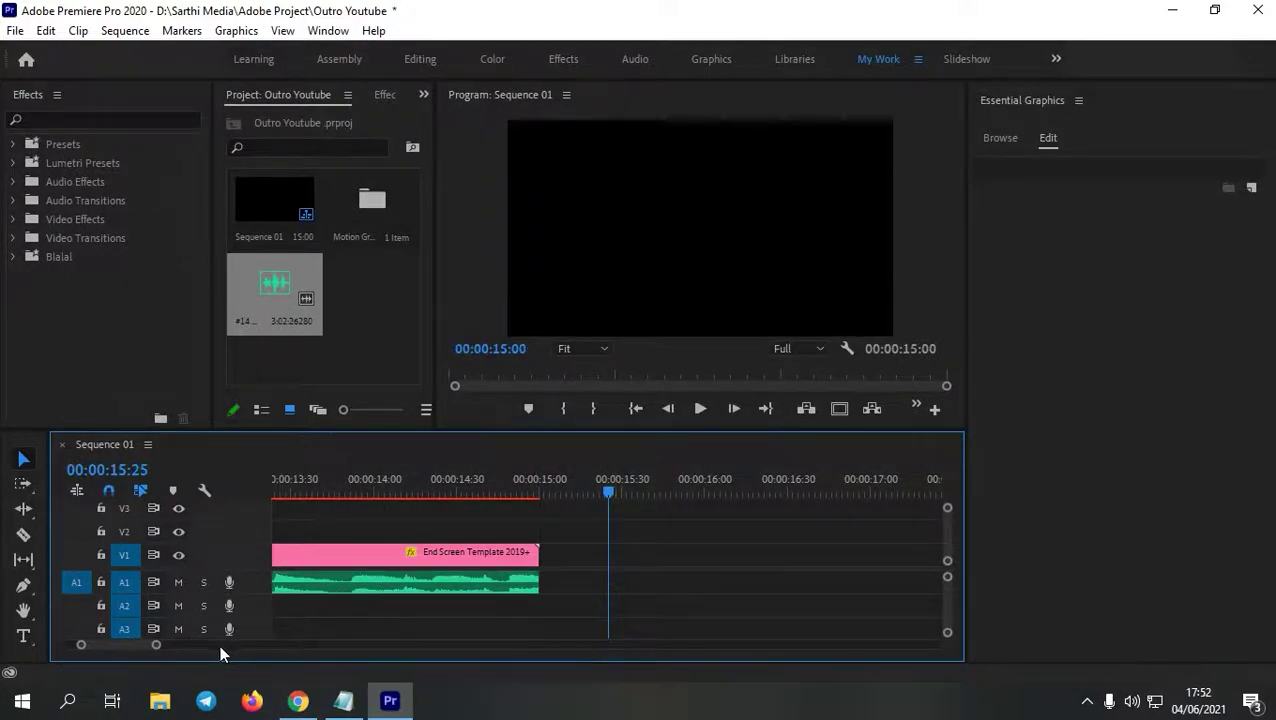
left_click_drag(157, 647, 466, 647)
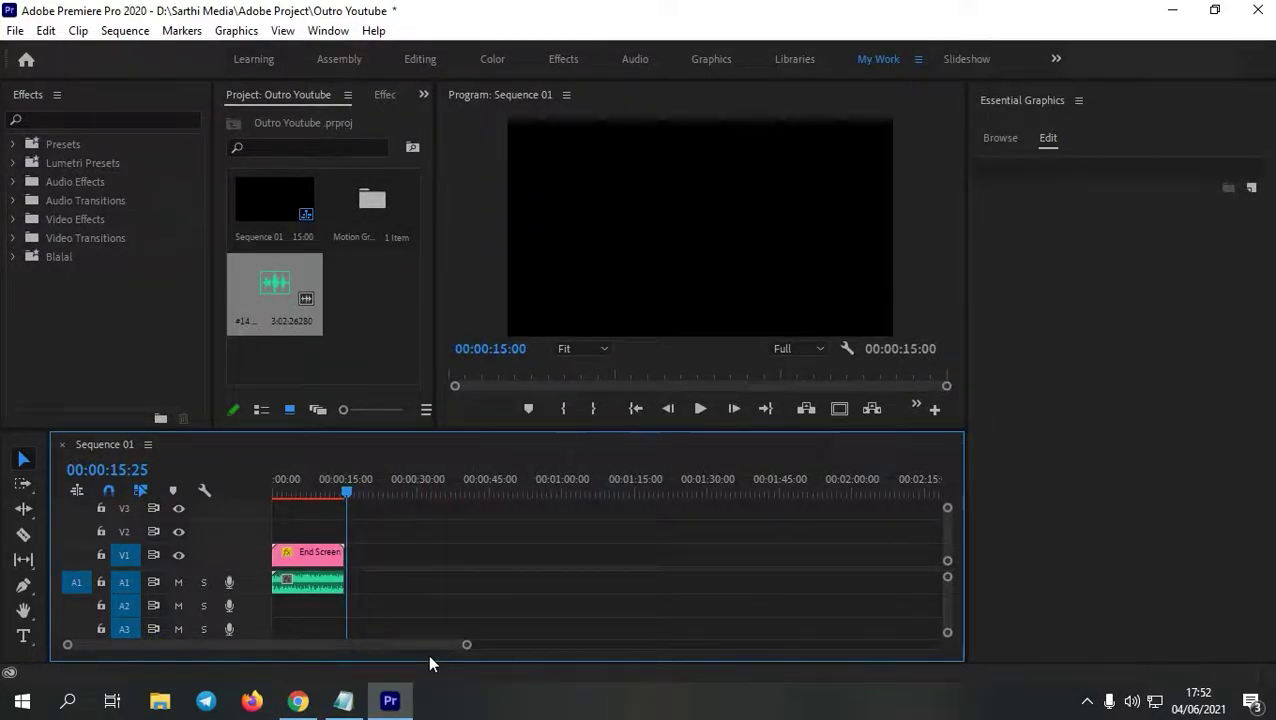